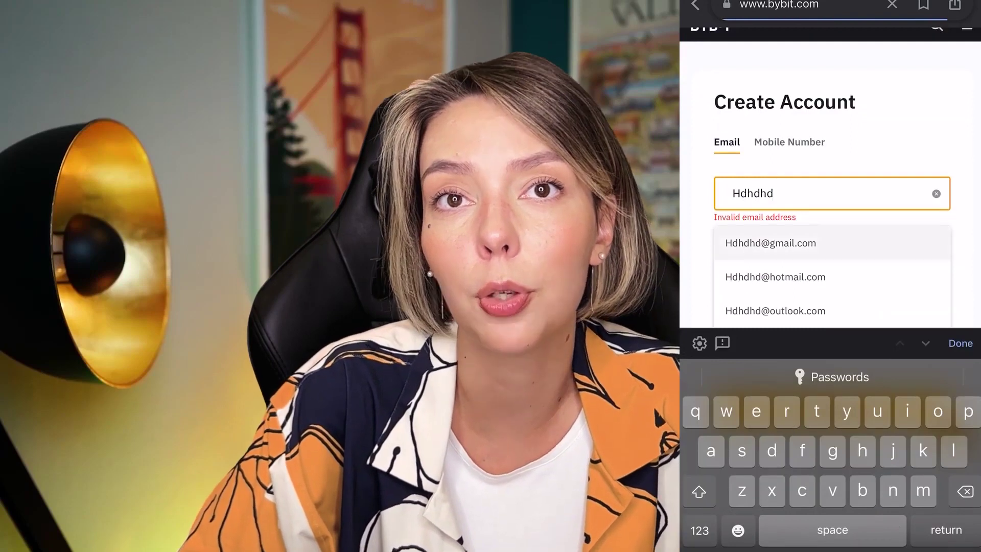
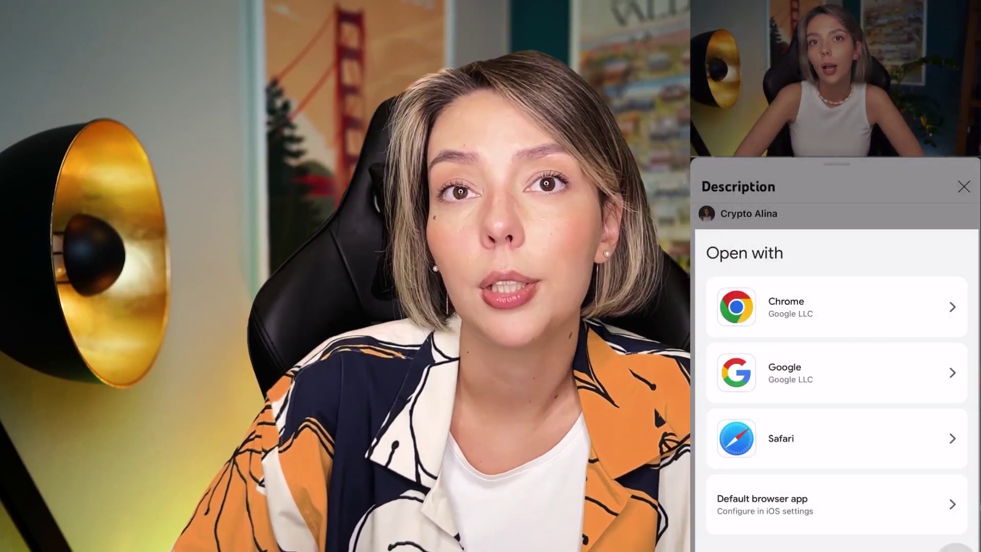
- Enter a password in the Bybit Password field and open the Bitget link in the Google app
click(784, 373)
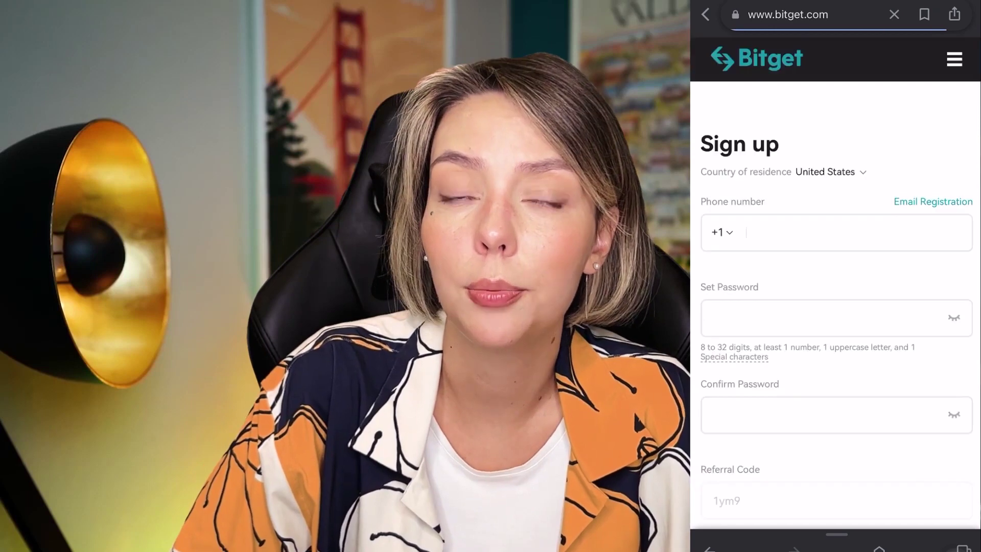
- Switch the Bitget sign-up to Email Registration and scroll down to the reward coupons
click(915, 202)
scroll(836, 276, down, 10)
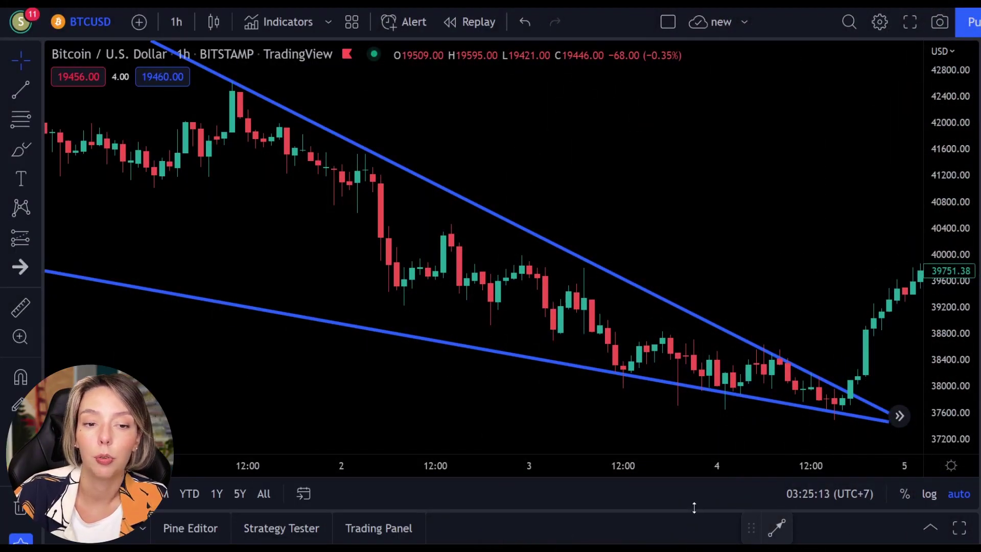
drag(770, 237, 740, 245)
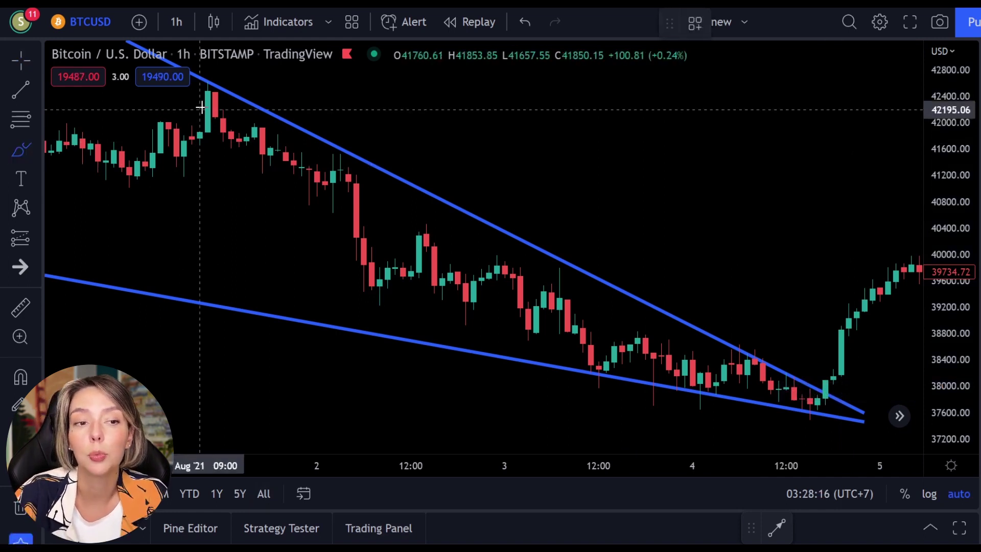
mouse_move(207, 104)
mouse_down()
mouse_move(366, 315)
mouse_move(464, 274)
mouse_move(530, 284)
mouse_move(584, 357)
mouse_move(668, 320)
mouse_move(711, 385)
mouse_move(744, 359)
mouse_move(768, 356)
mouse_move(777, 403)
mouse_move(785, 379)
mouse_move(808, 390)
mouse_move(841, 373)
mouse_move(857, 225)
mouse_up()
key(ctrl+z)
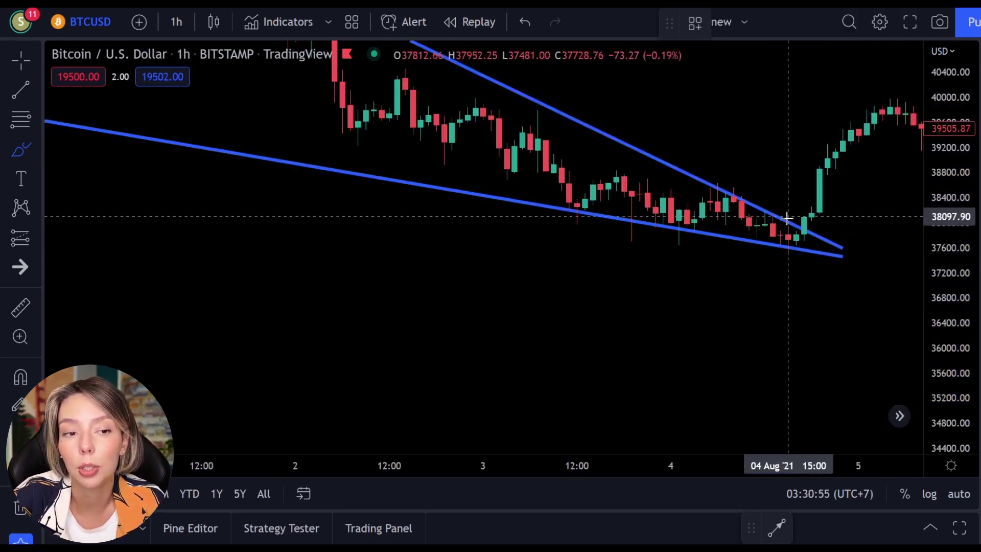
mouse_move(787, 216)
mouse_down()
mouse_move(806, 144)
mouse_move(757, 131)
mouse_move(842, 148)
mouse_up()
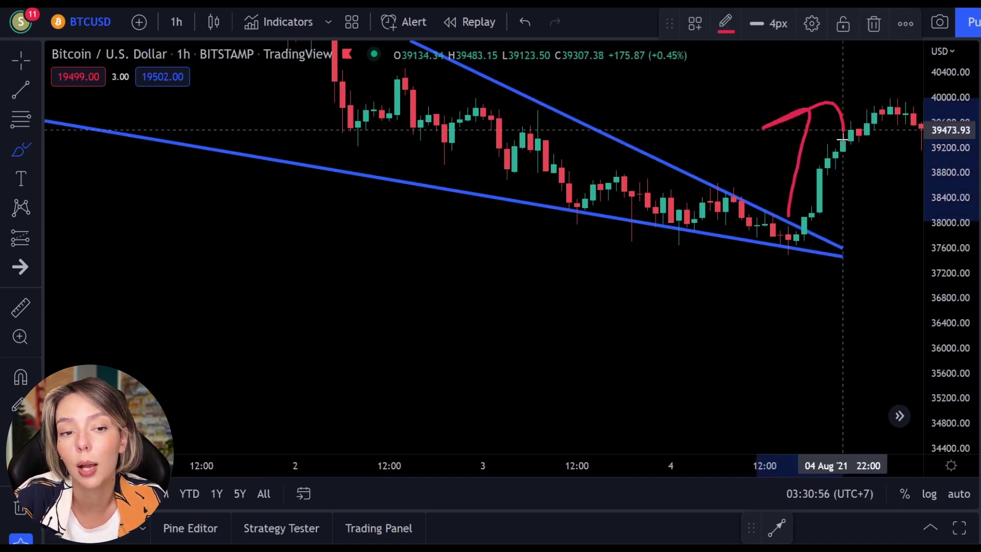
mouse_move(789, 254)
mouse_down()
mouse_move(697, 384)
mouse_move(722, 322)
mouse_move(747, 366)
mouse_up()
key(ctrl+z)
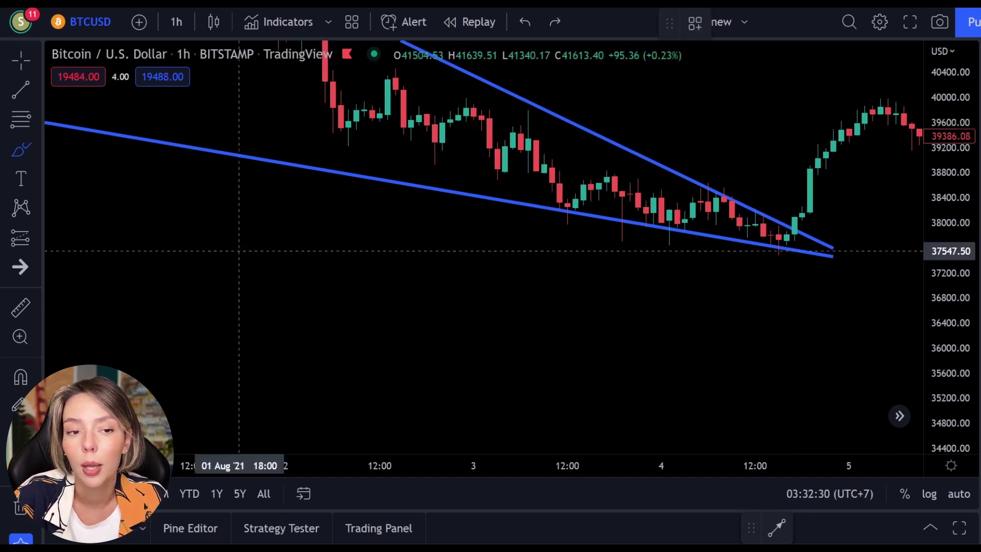
click(21, 61)
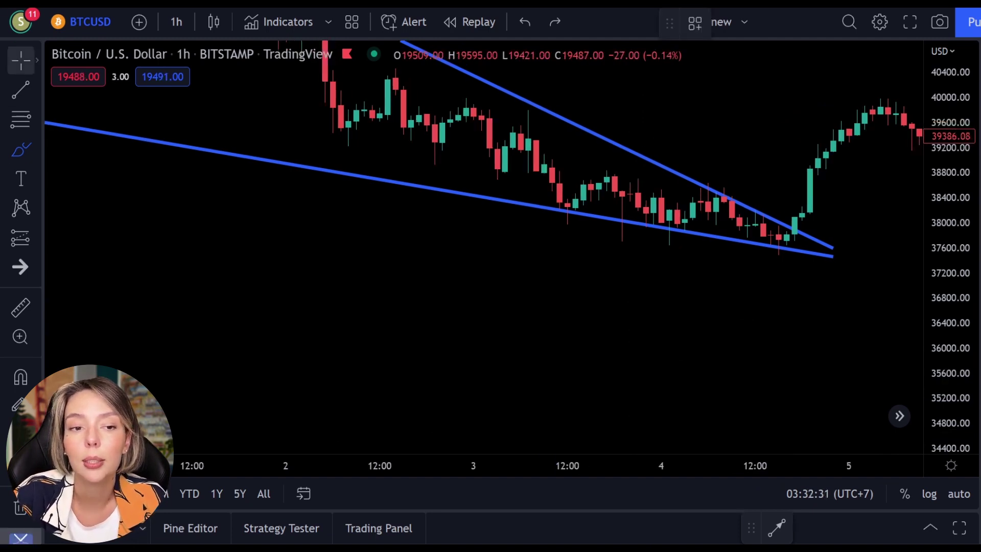
mouse_move(477, 259)
mouse_down()
mouse_move(509, 353)
mouse_move(512, 414)
mouse_up()
click(21, 149)
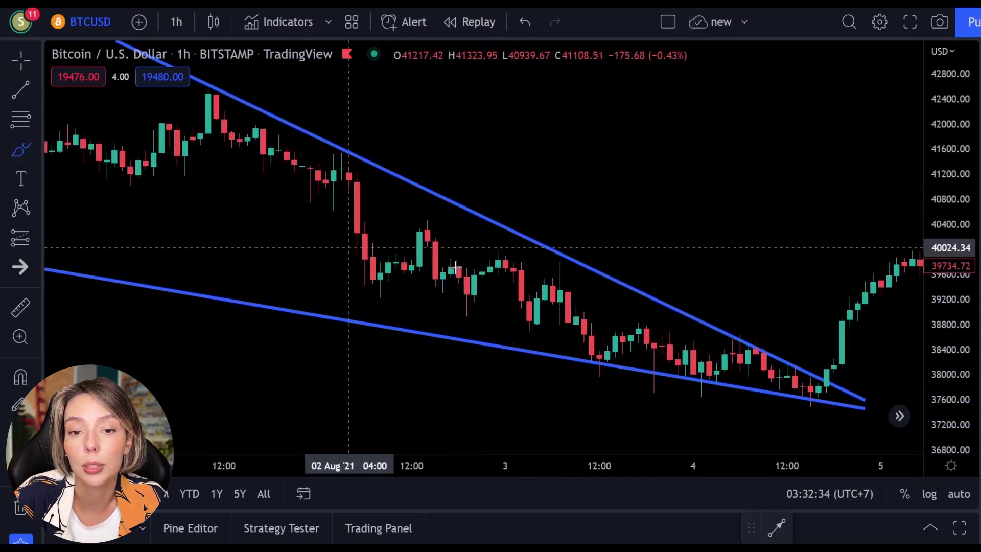
mouse_move(795, 350)
mouse_down()
mouse_move(845, 221)
mouse_move(832, 168)
mouse_move(789, 213)
mouse_up()
drag(859, 165, 864, 283)
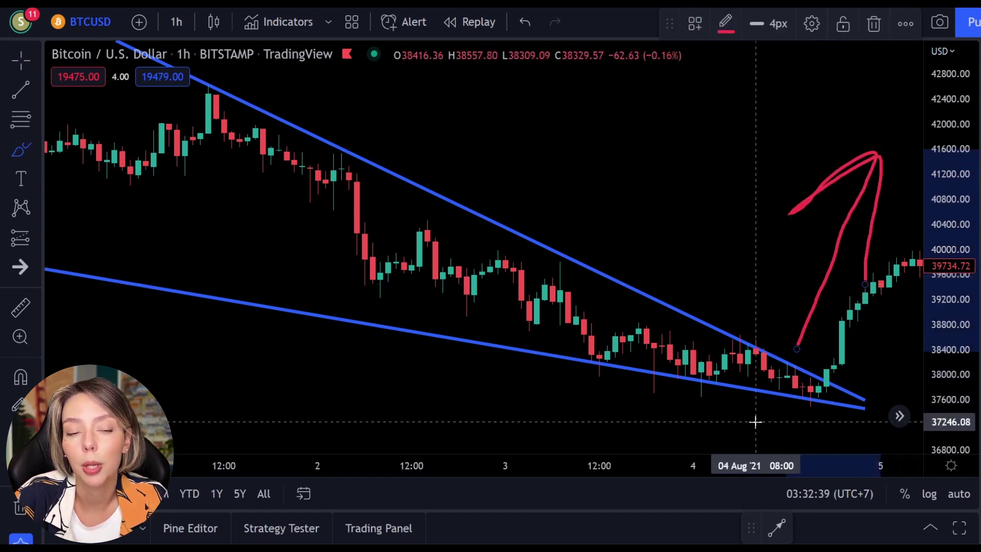
key(ctrl+z)
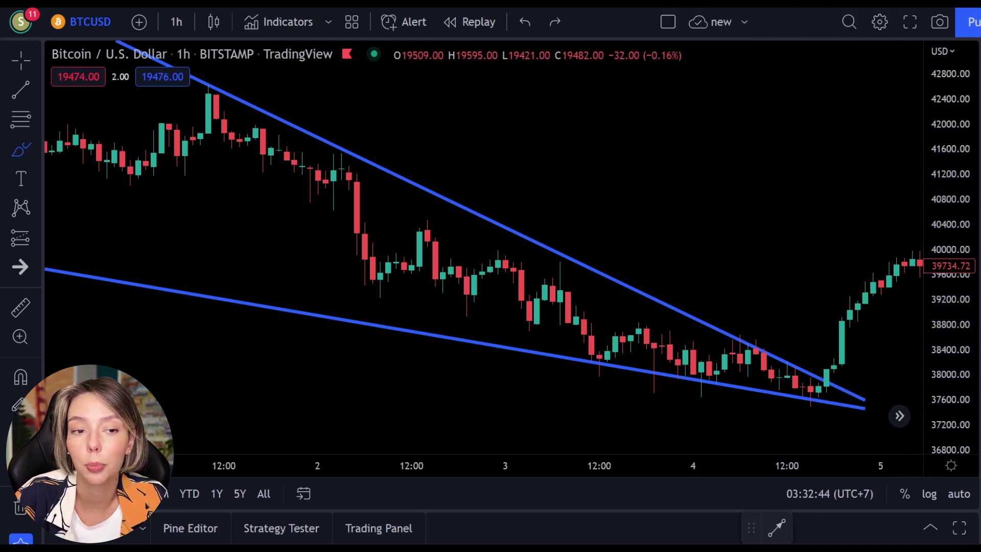
drag(779, 267, 781, 70)
- With the Brush, mark the lower trend line and circle candle tops touching the red zone
click(21, 149)
mouse_move(837, 194)
mouse_down()
mouse_move(668, 387)
mouse_move(650, 382)
mouse_up()
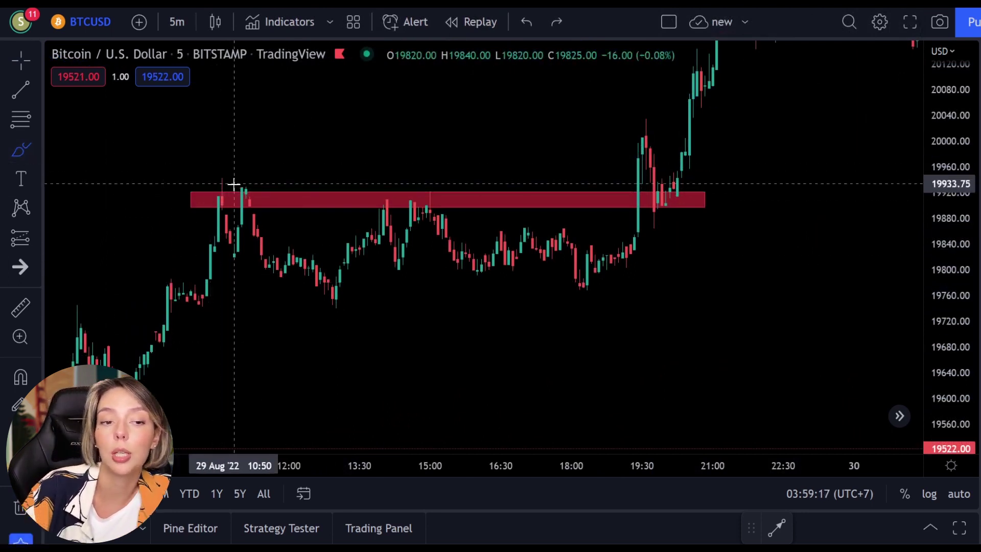
mouse_move(226, 179)
mouse_down()
mouse_move(199, 193)
mouse_move(223, 178)
mouse_move(262, 197)
mouse_up()
drag(385, 182, 346, 177)
drag(438, 186, 417, 191)
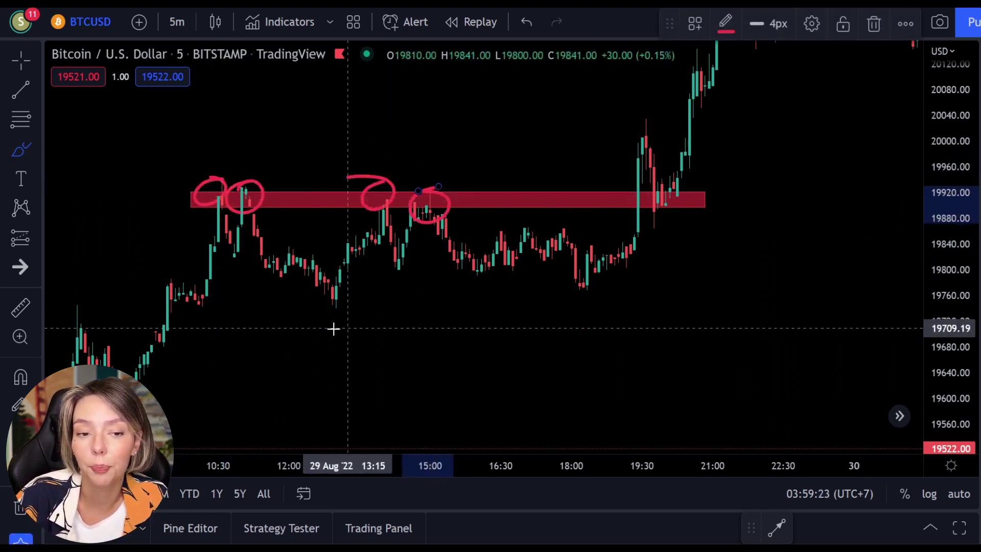
- Draw red downward arrows from each zone rejection, then undo the freehand marks
mouse_move(207, 217)
mouse_down()
mouse_move(252, 278)
mouse_move(226, 286)
mouse_up()
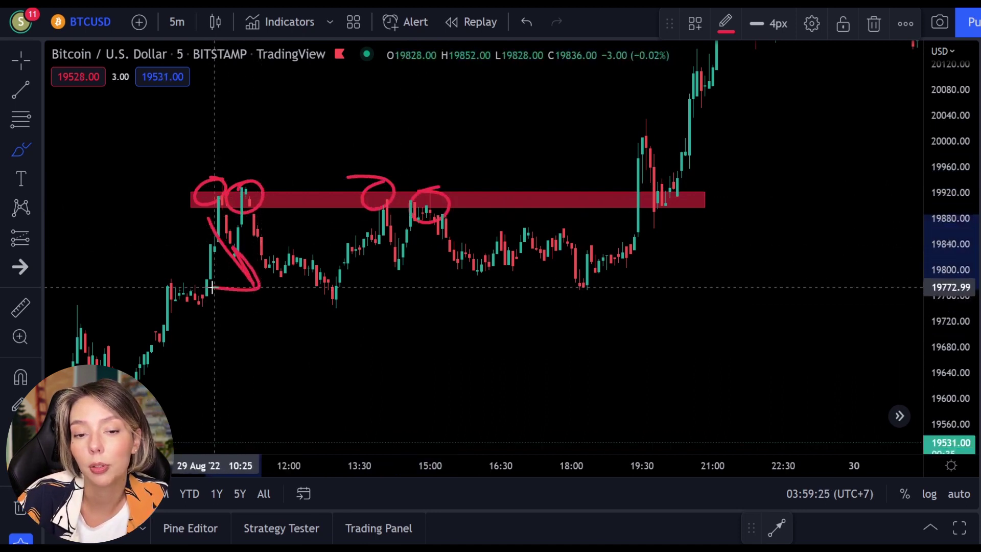
drag(271, 222, 350, 291)
drag(322, 258, 349, 299)
mouse_move(380, 226)
mouse_down()
mouse_move(423, 319)
mouse_move(364, 329)
mouse_up()
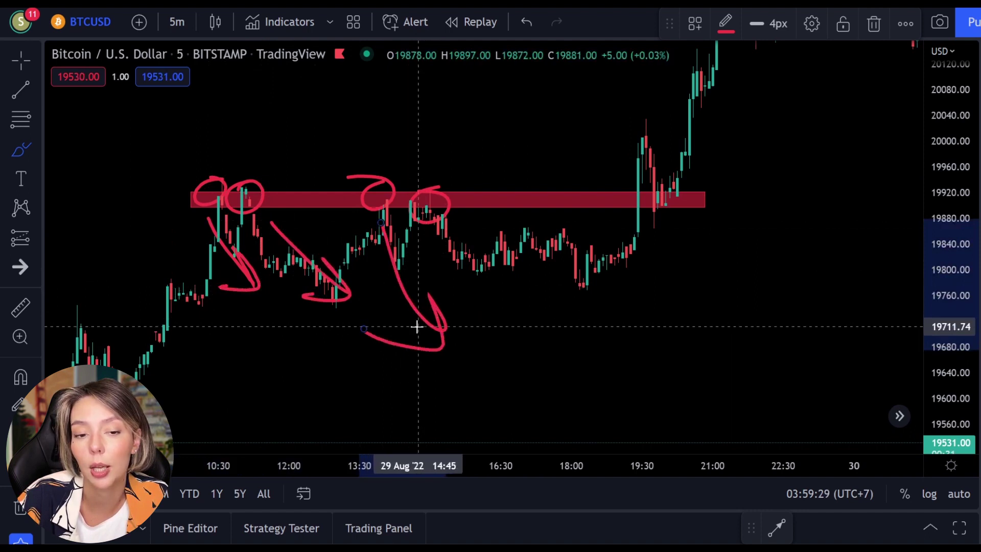
key(ctrl+z)
key(ctrl+z)
key(ctrl+z)
key(ctrl+z)
key(ctrl+z)
key(ctrl+z)
key(ctrl+z)
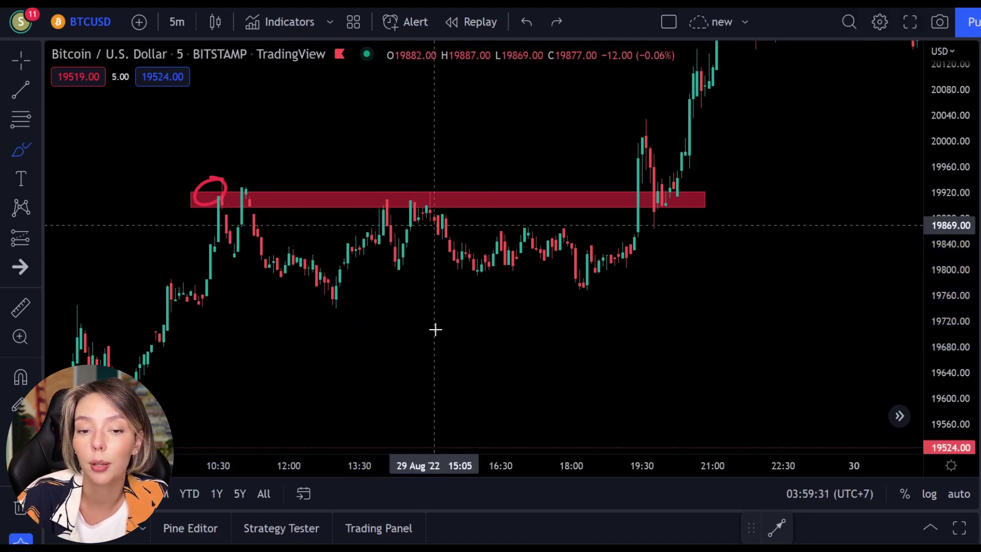
- Sketch and undo a red breakout arrow, then pan the chart to later candles
mouse_move(616, 217)
mouse_down()
mouse_move(628, 184)
mouse_move(607, 120)
mouse_move(639, 90)
mouse_move(692, 198)
mouse_move(674, 210)
mouse_move(752, 228)
mouse_up()
key(ctrl+z)
key(ctrl+z)
key(ctrl+z)
key(ctrl+z)
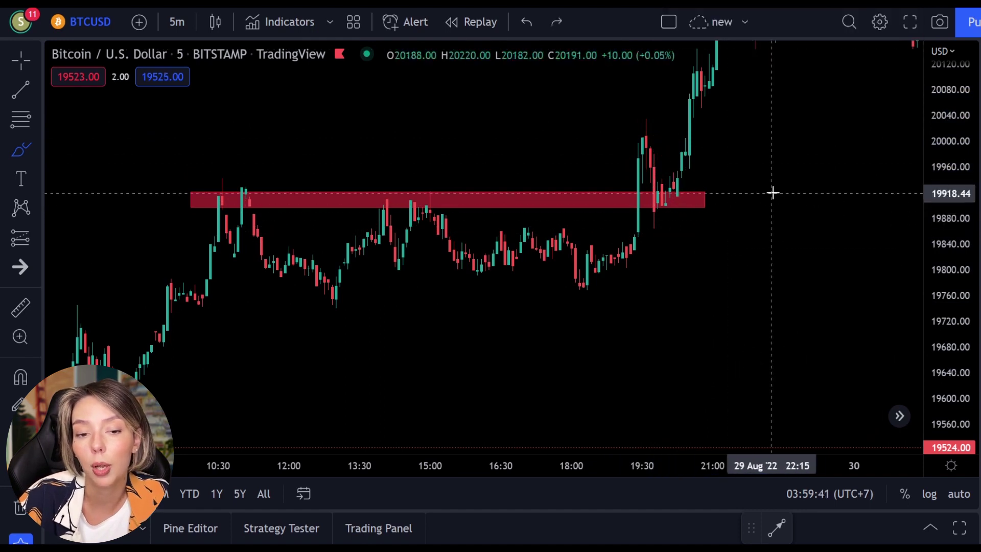
click(26, 64)
drag(606, 142, 442, 265)
- Sketch and undo a retest arrow above the zone, then pan the chart up and right
click(20, 151)
mouse_move(576, 325)
mouse_down()
mouse_move(634, 185)
mouse_move(676, 164)
mouse_move(637, 287)
mouse_up()
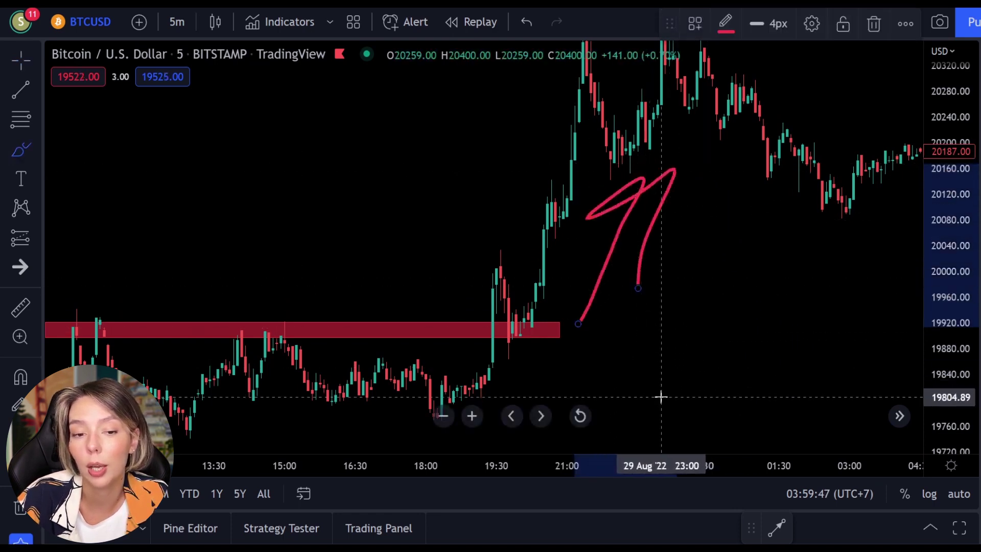
key(ctrl+z)
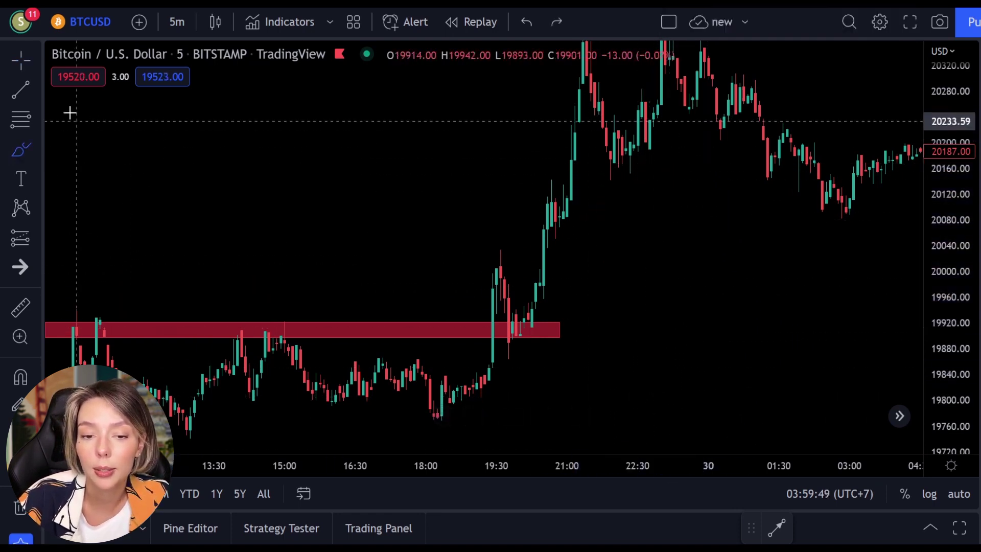
click(24, 65)
drag(434, 217, 571, 136)
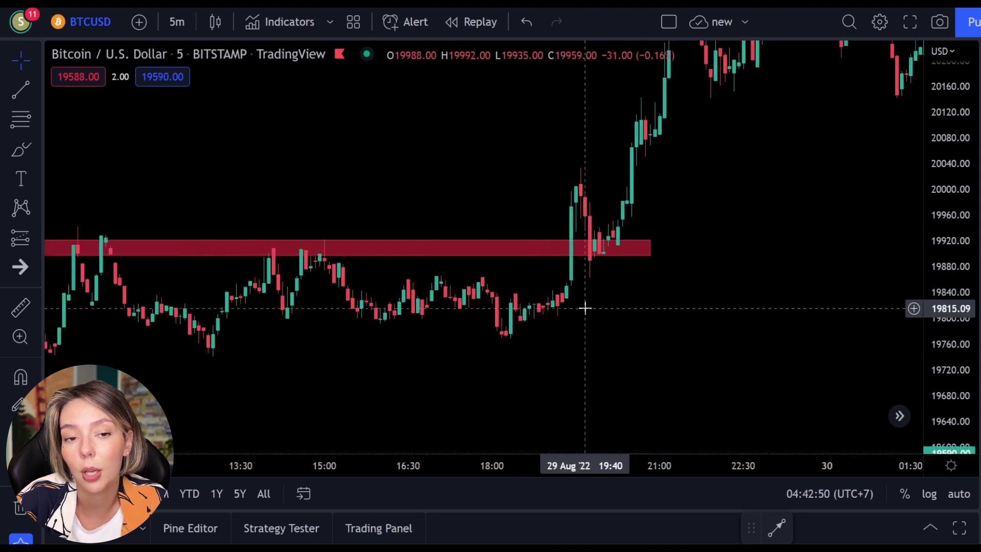
scroll(592, 317, down, 3)
scroll(592, 332, up, 2)
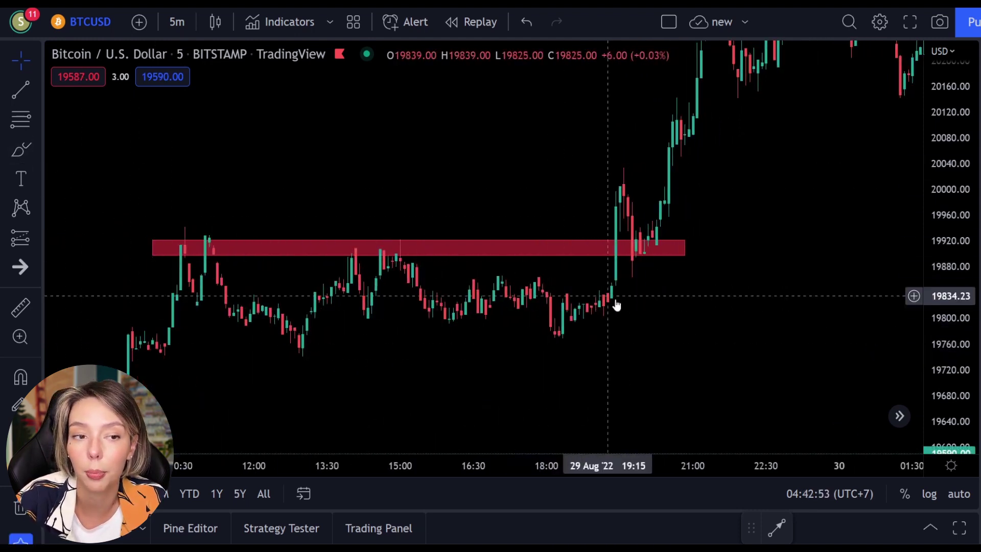
drag(541, 174, 453, 184)
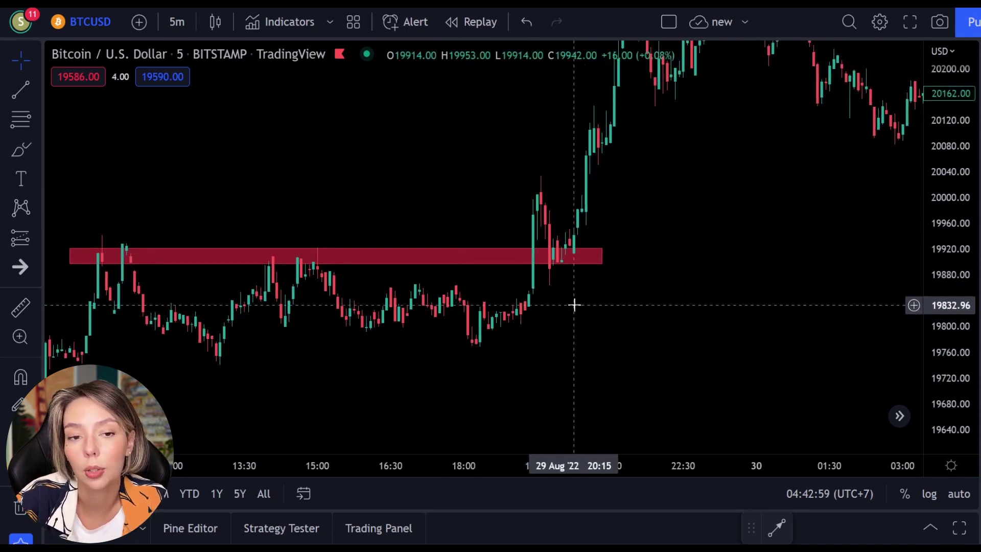
scroll(576, 320, up, 2)
scroll(523, 333, left, 3)
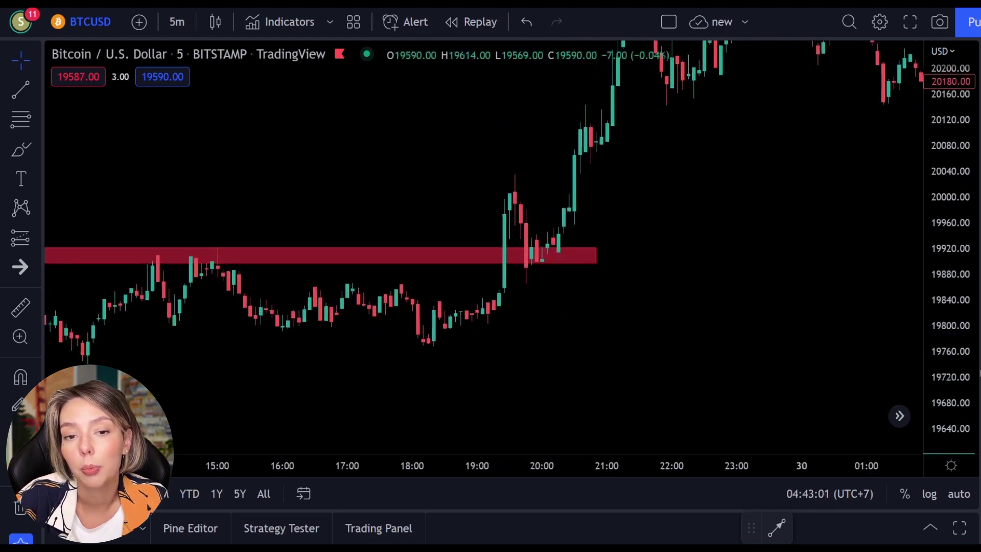
drag(970, 351, 961, 327)
drag(805, 271, 784, 289)
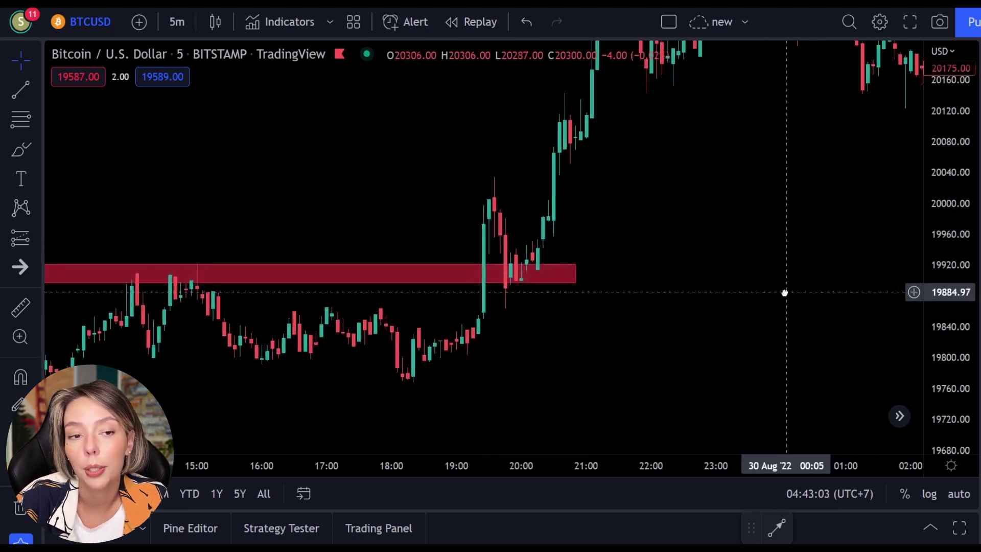
click(21, 150)
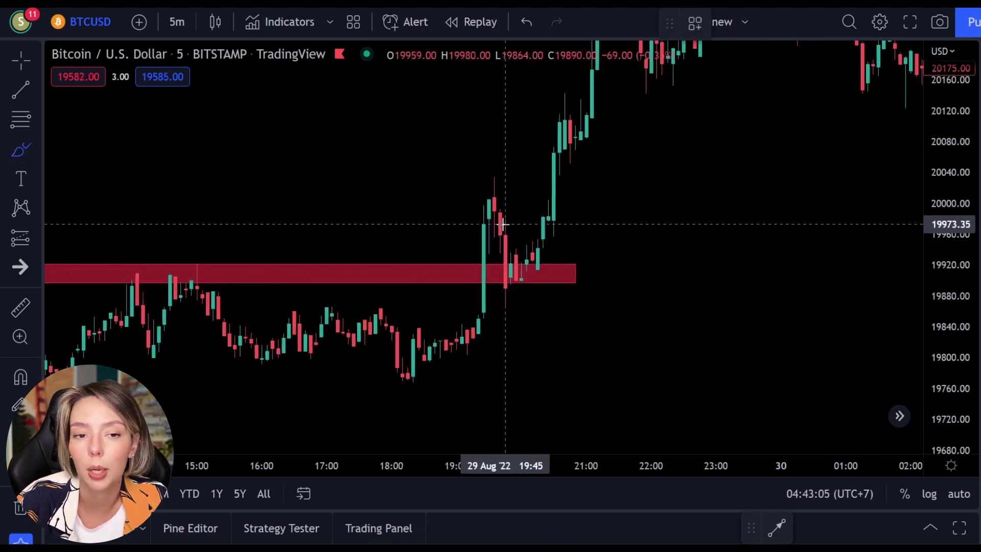
mouse_move(535, 267)
mouse_down()
mouse_move(549, 298)
mouse_move(527, 255)
mouse_up()
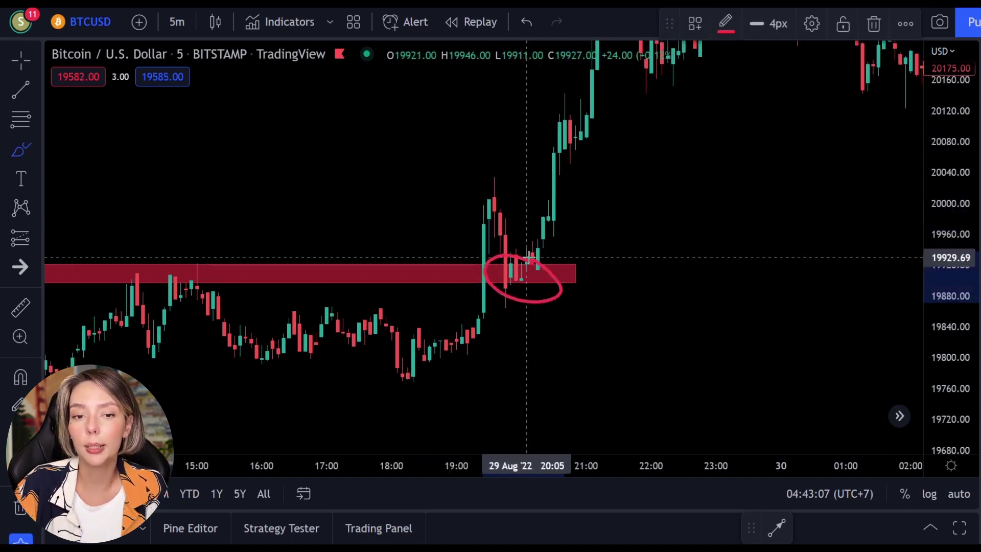
key(ctrl+z)
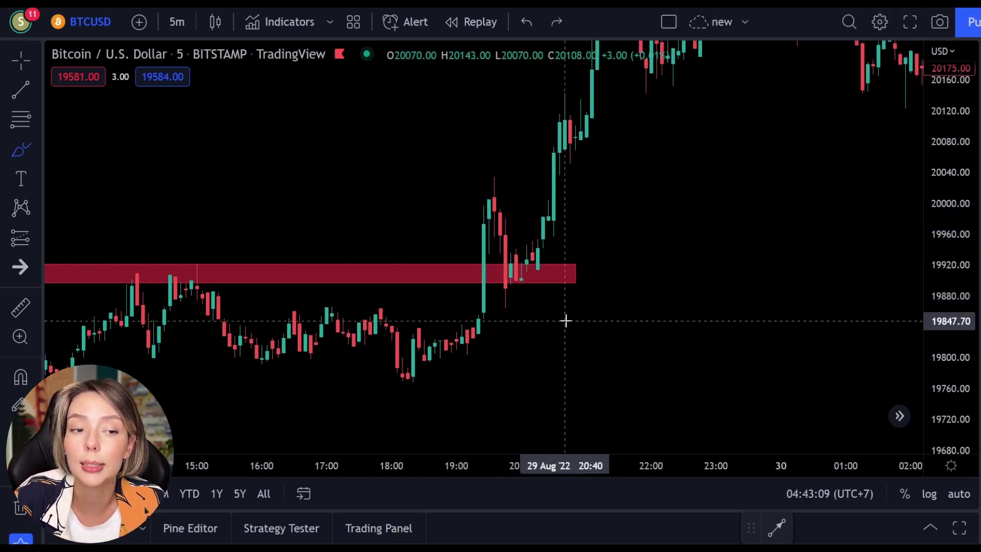
mouse_move(466, 268)
mouse_down()
mouse_move(466, 167)
mouse_move(483, 203)
mouse_up()
key(ctrl+z)
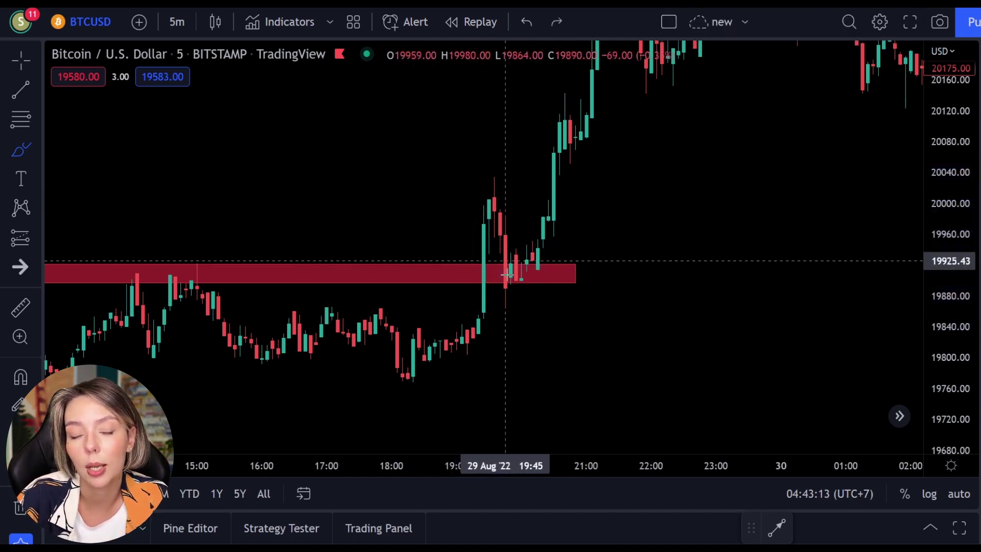
drag(497, 194, 555, 307)
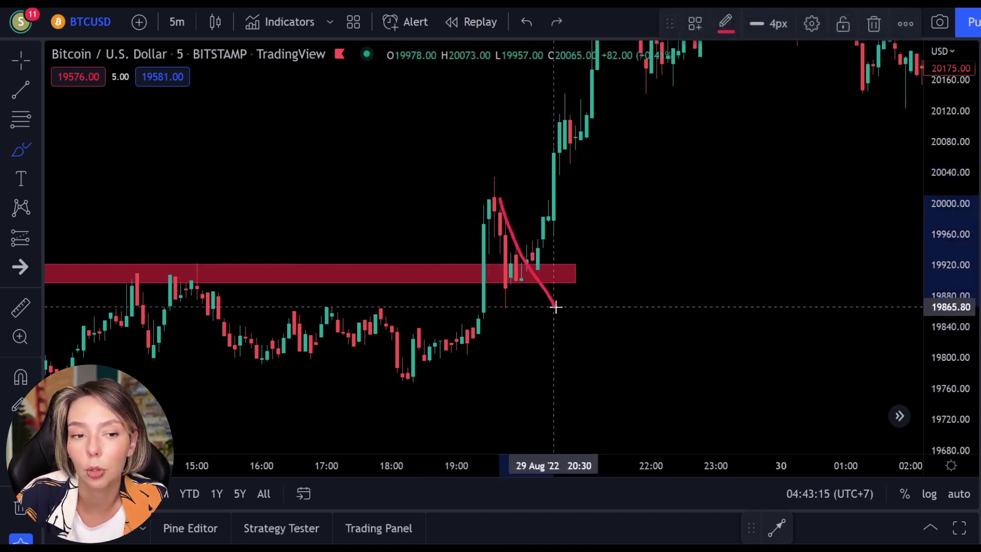
key(ctrl+z)
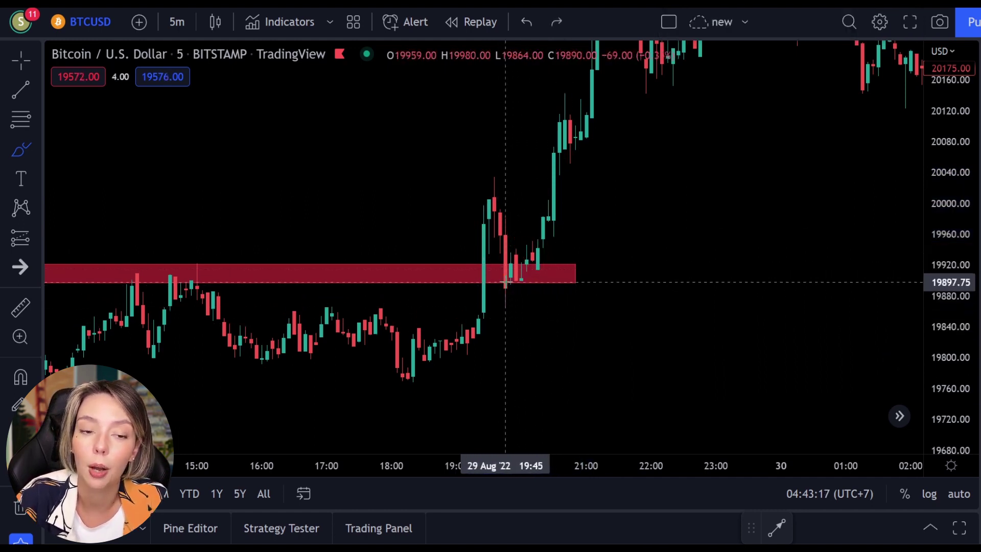
drag(506, 280, 521, 277)
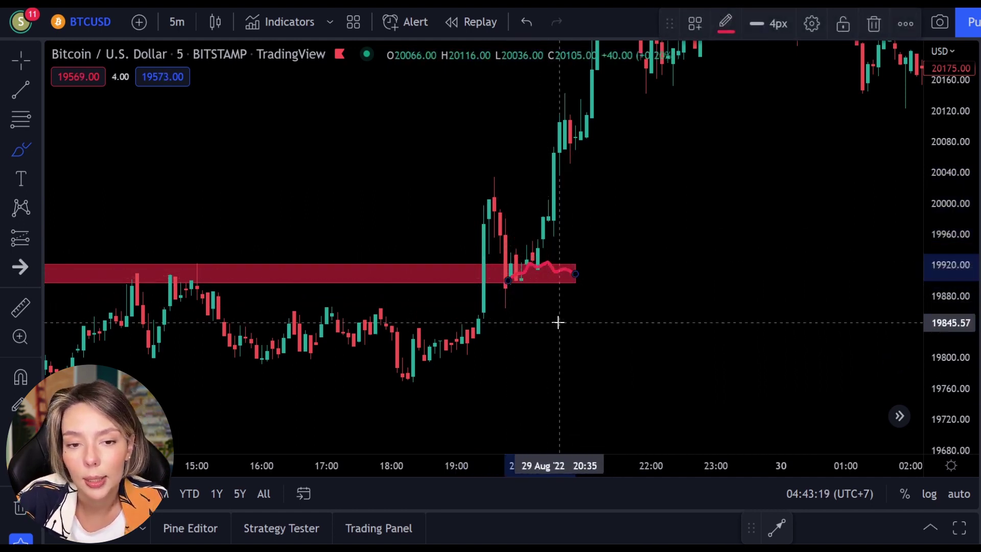
key(ctrl+z)
drag(436, 262, 447, 300)
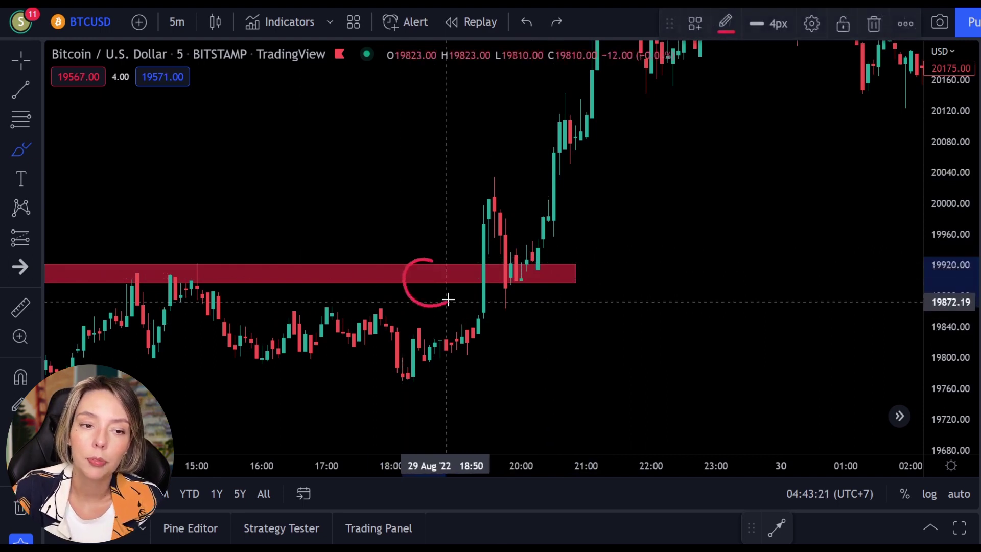
key(ctrl+z)
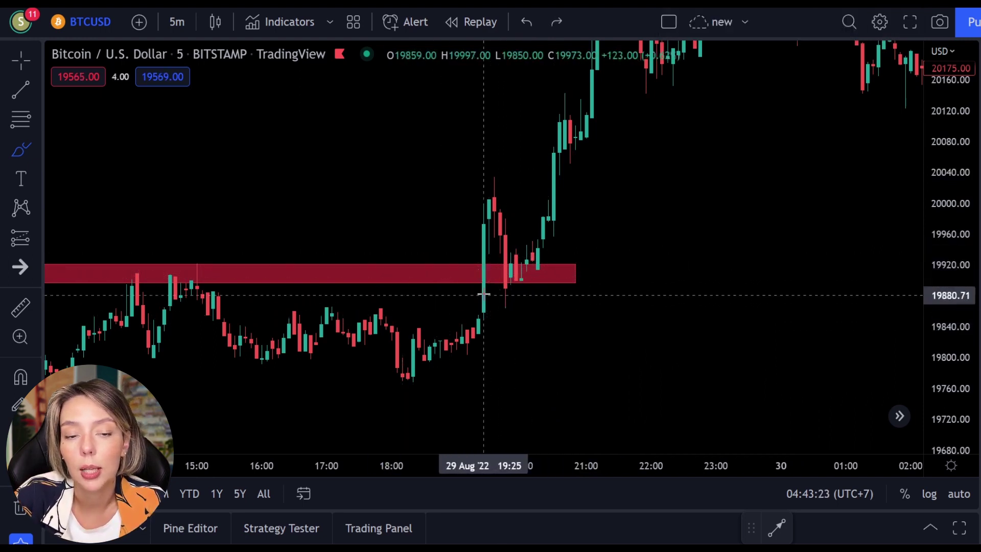
drag(532, 273, 512, 315)
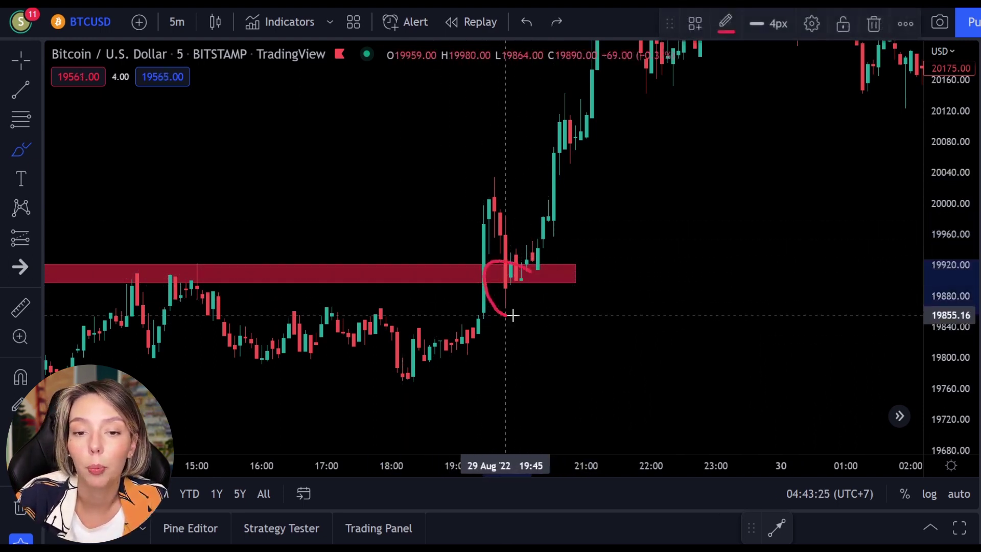
key(ctrl+z)
mouse_move(448, 281)
mouse_down()
mouse_move(479, 189)
mouse_move(473, 232)
mouse_move(515, 254)
mouse_up()
key(ctrl+z)
key(ctrl+z)
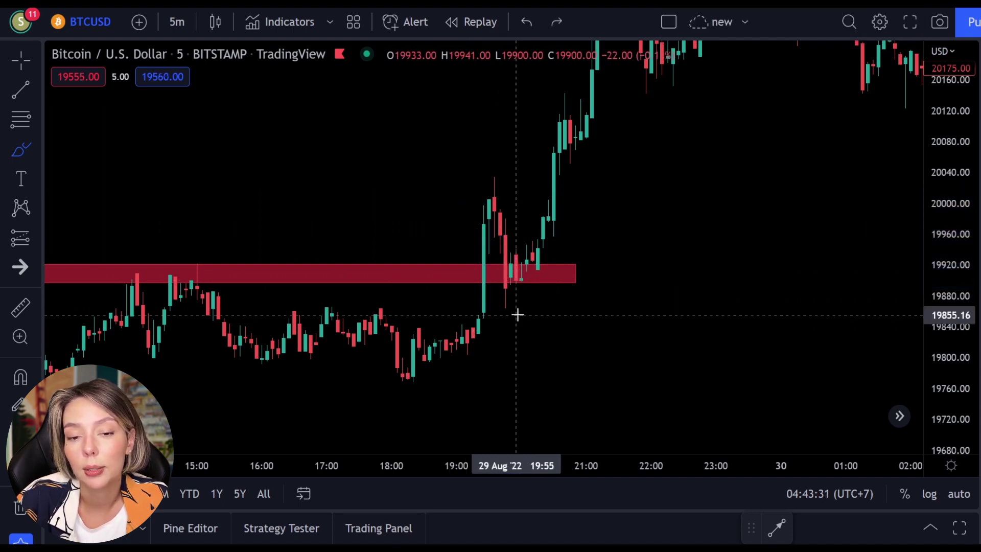
mouse_move(547, 271)
mouse_down()
mouse_move(532, 258)
mouse_move(497, 288)
mouse_up()
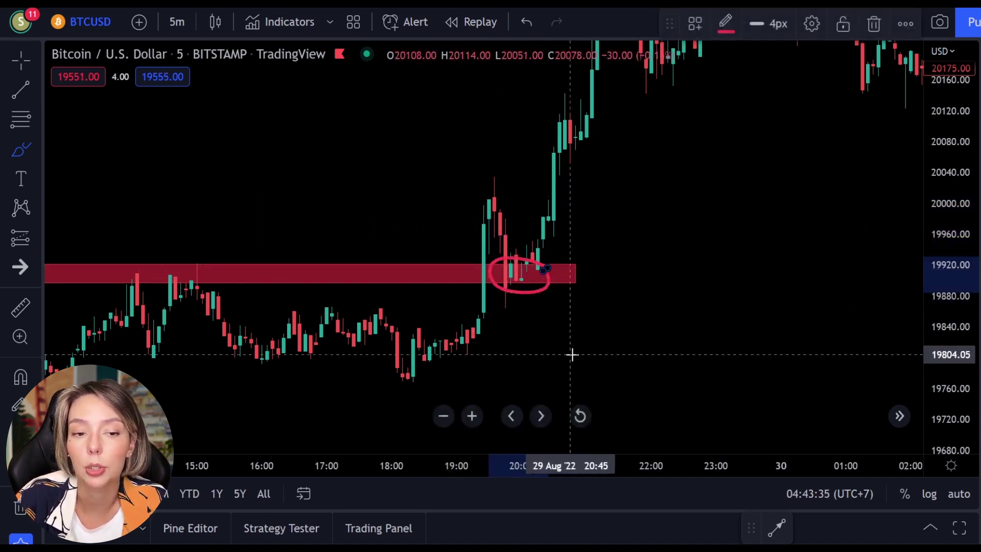
key(ctrl+z)
mouse_move(558, 279)
mouse_down()
mouse_move(596, 228)
mouse_move(612, 148)
mouse_move(576, 191)
mouse_move(622, 168)
mouse_move(631, 209)
mouse_up()
key(ctrl+z)
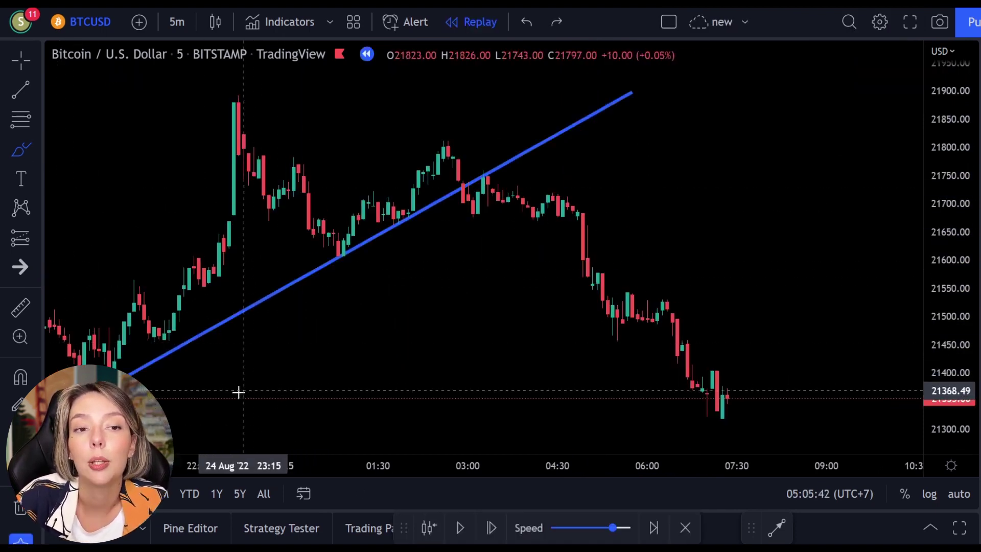
mouse_move(212, 410)
mouse_down()
mouse_move(556, 238)
mouse_move(626, 184)
mouse_move(696, 232)
mouse_move(653, 291)
mouse_up()
key(ctrl+z)
drag(430, 163, 507, 274)
key(ctrl+z)
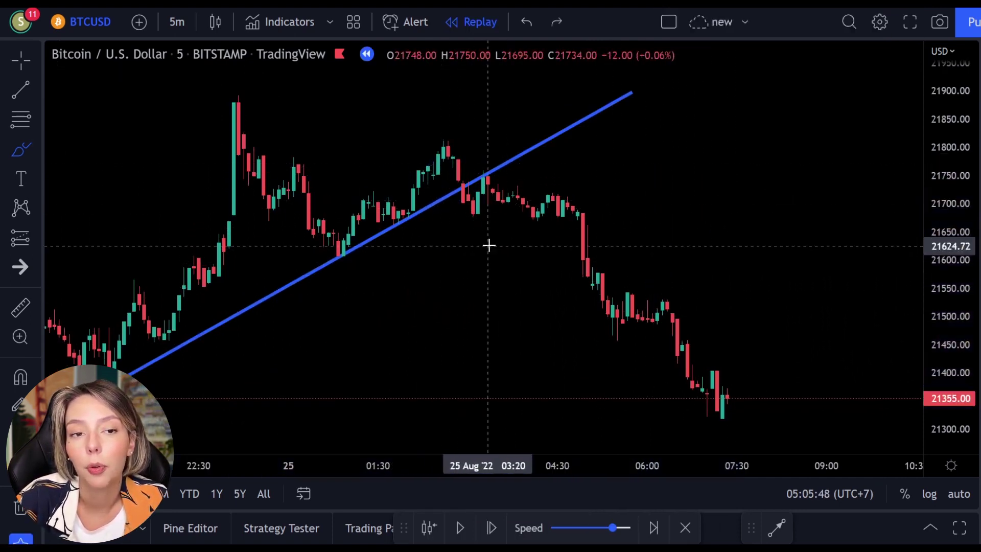
mouse_move(487, 159)
mouse_down()
mouse_move(487, 192)
mouse_move(485, 160)
mouse_up()
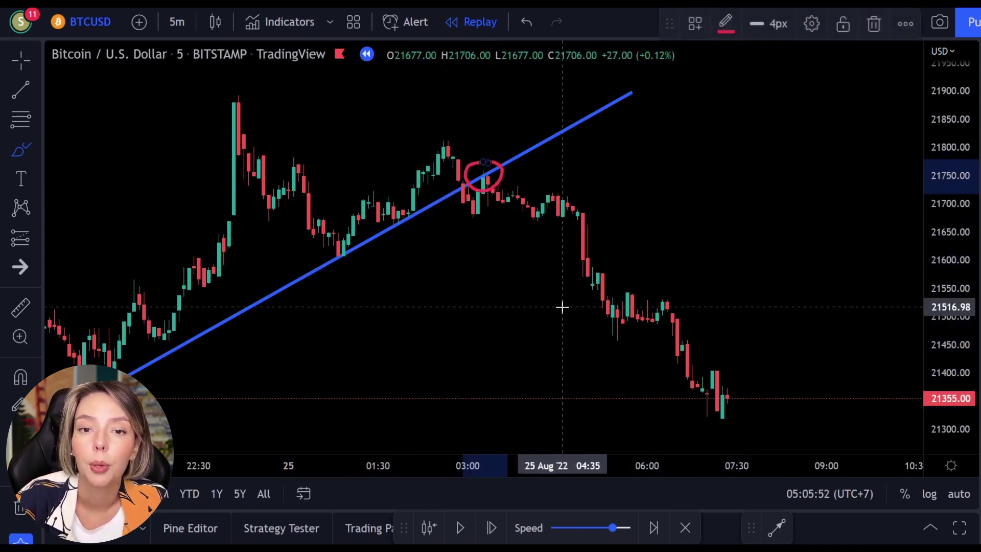
key(ctrl+z)
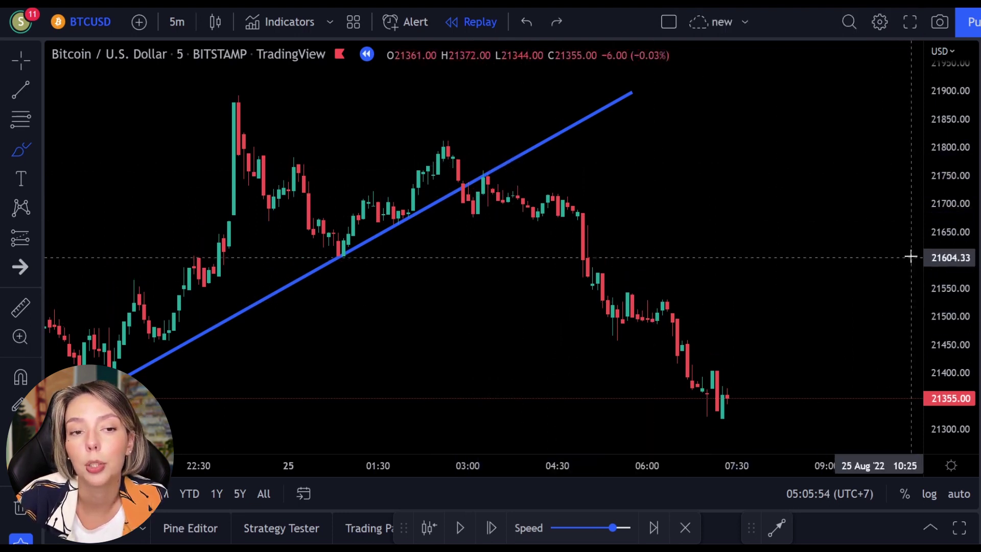
drag(943, 257, 957, 108)
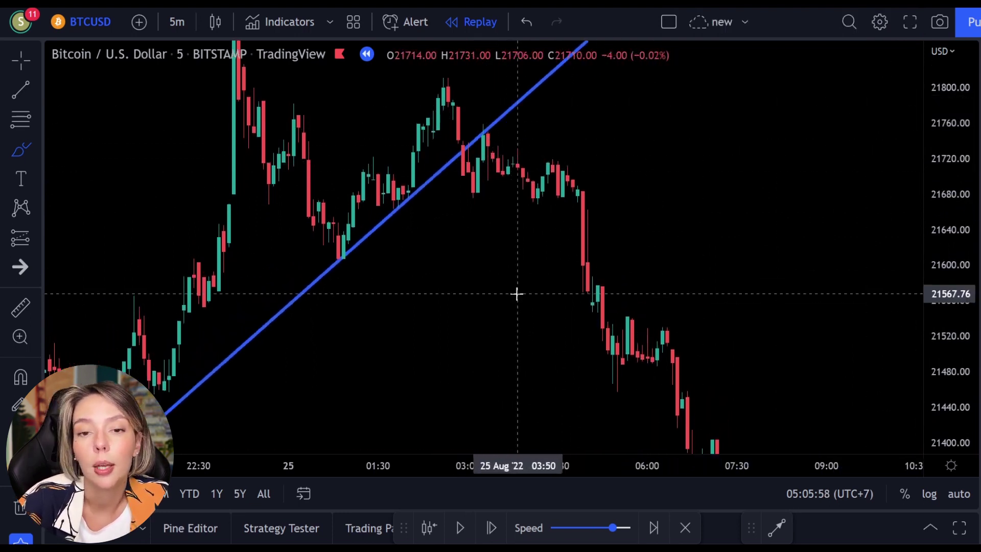
drag(443, 193, 543, 195)
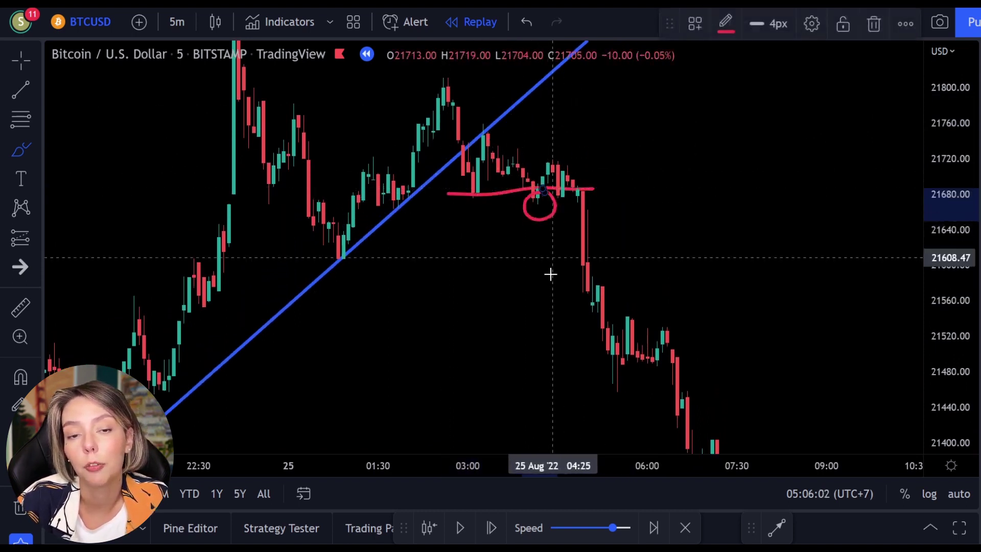
key(ctrl+z)
key(ctrl+z)
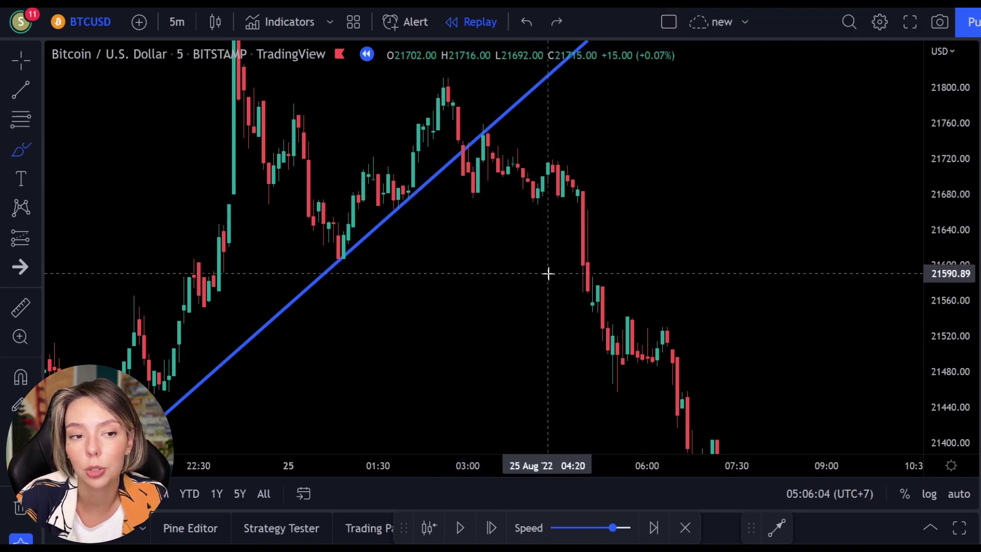
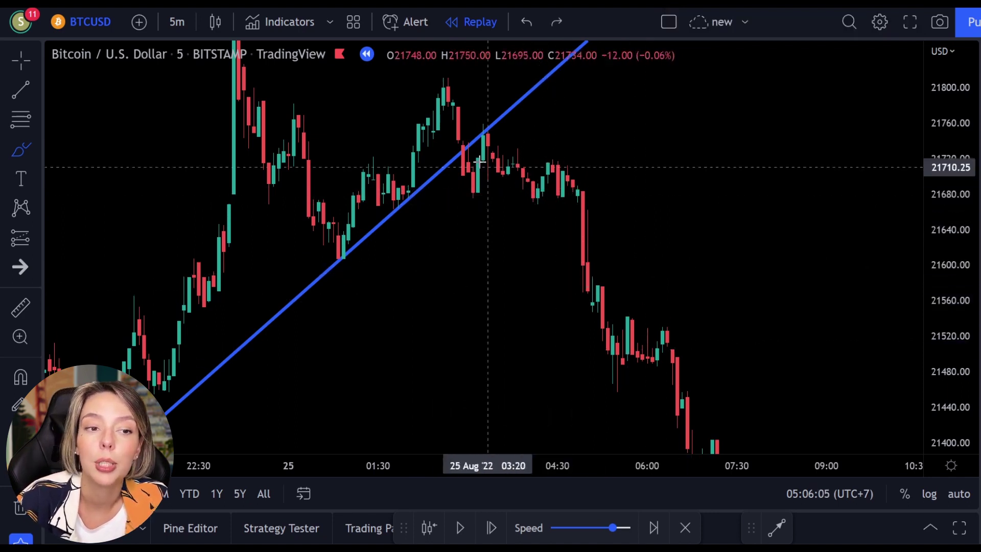
drag(508, 107, 483, 132)
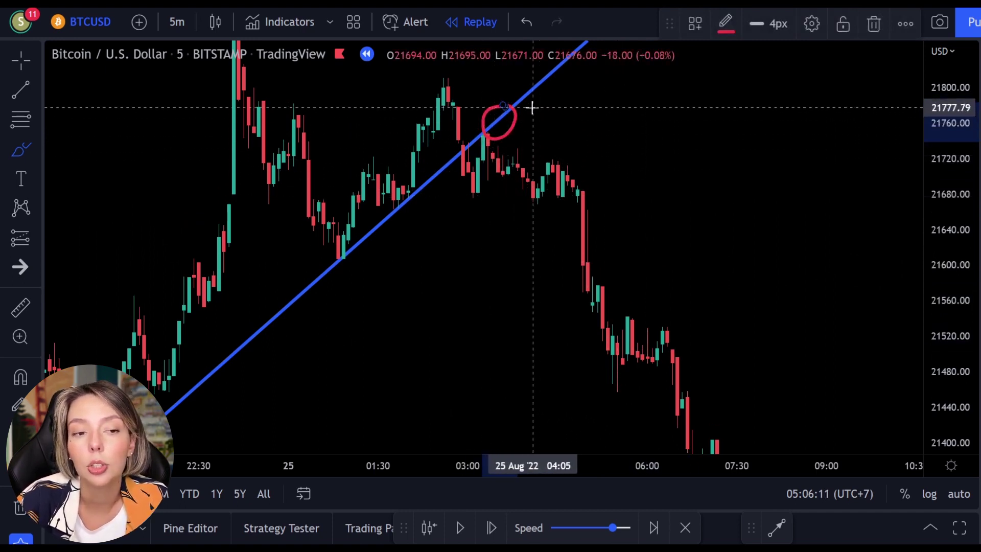
key(ctrl+z)
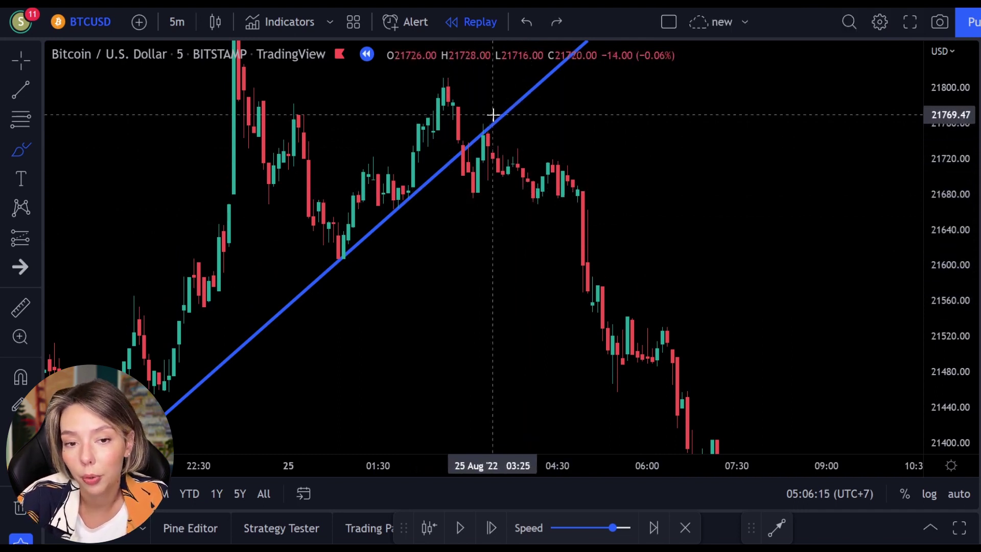
drag(493, 115, 494, 148)
key(ctrl+z)
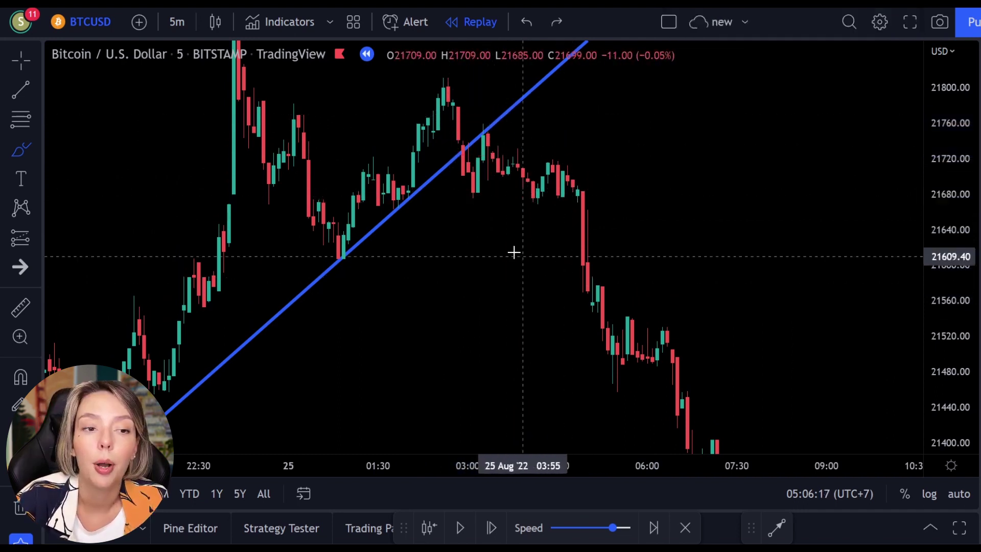
drag(455, 188, 527, 193)
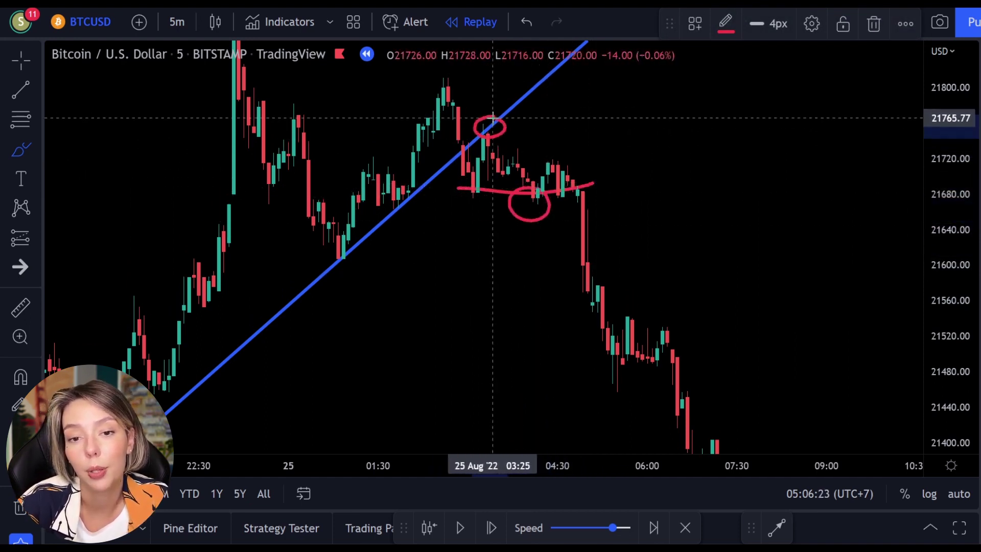
mouse_move(488, 154)
mouse_down()
mouse_move(517, 276)
mouse_move(467, 228)
mouse_up()
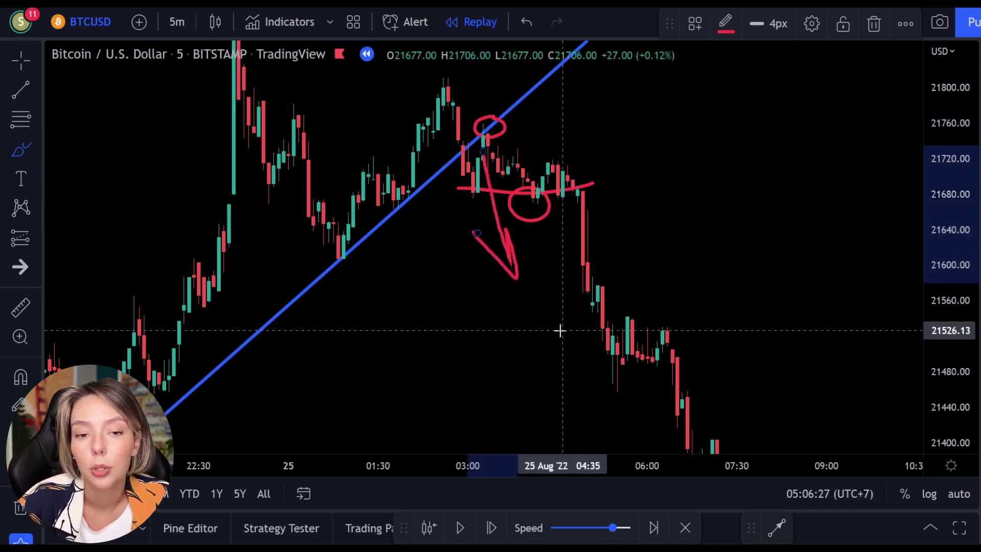
key(ctrl+z)
key(ctrl+z)
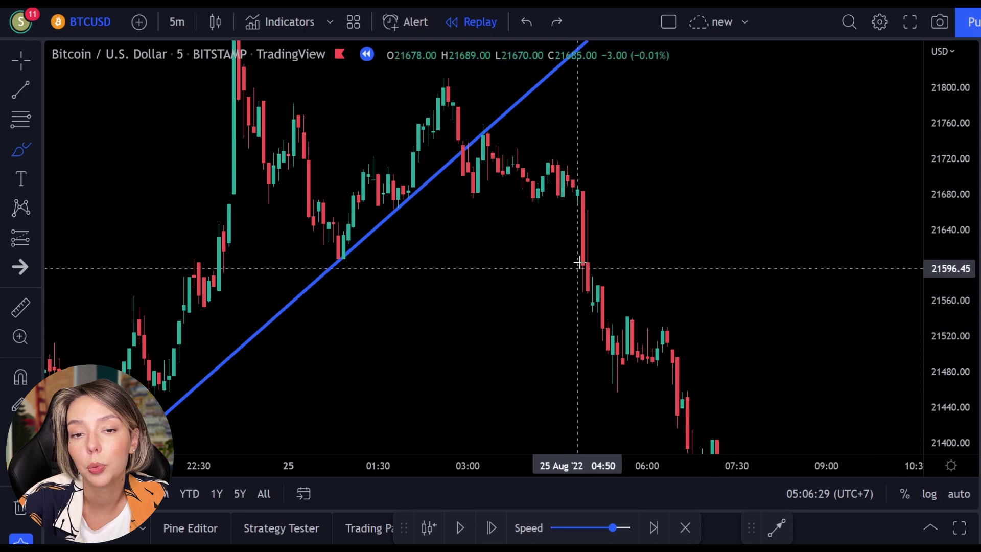
mouse_move(582, 147)
mouse_down()
mouse_move(817, 323)
mouse_move(814, 284)
mouse_move(775, 322)
mouse_move(707, 272)
mouse_up()
key(ctrl+z)
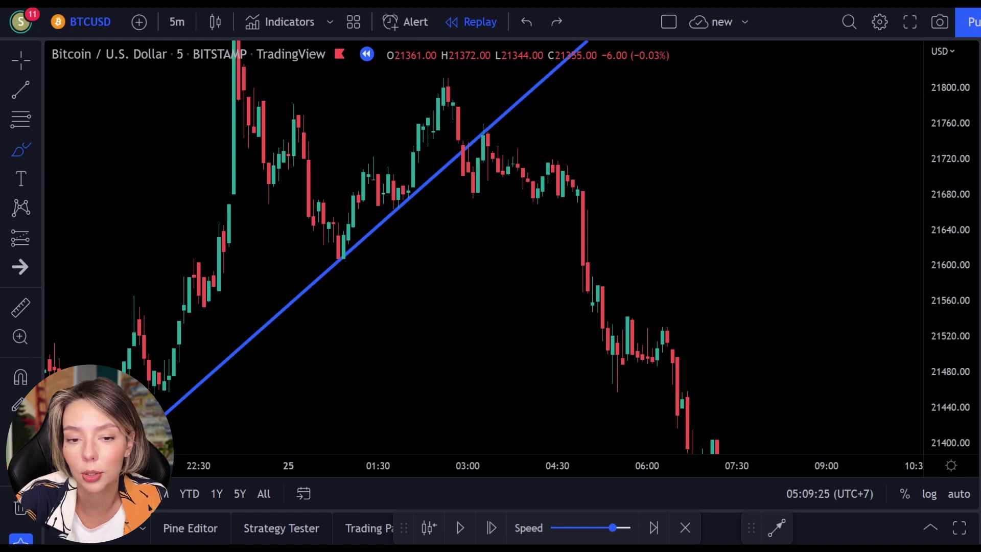
- Compress the BTCUSD price scale so candles near 21355 fit, and pick a drawing tool
drag(941, 175, 944, 271)
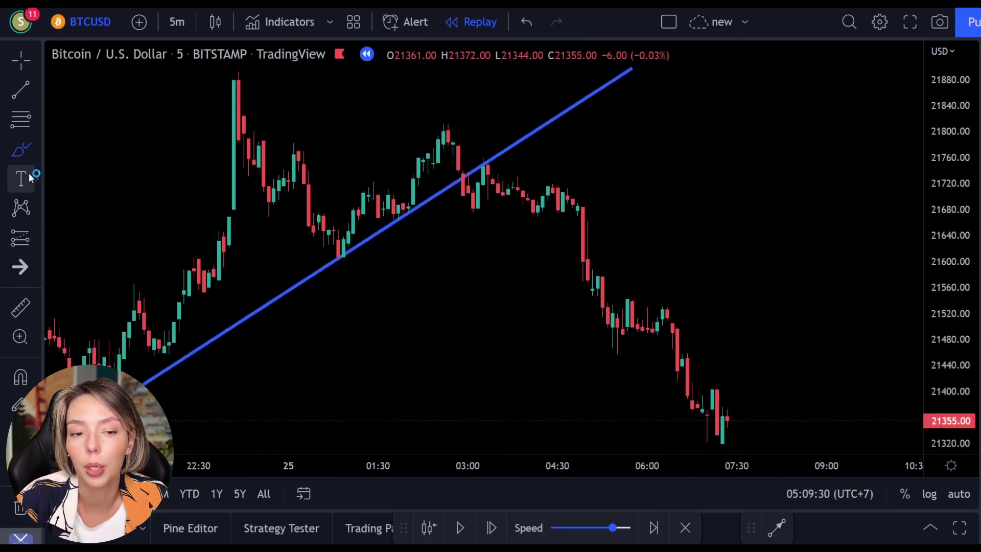
click(23, 147)
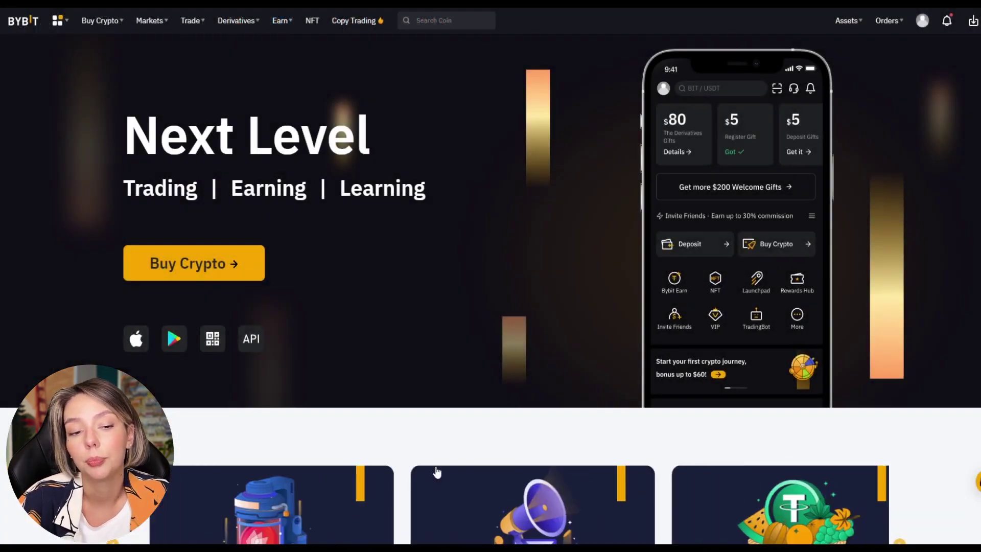
- Open Bybit's BTCUSDT perpetual page, trying a lower leverage but cancelling the margin change
scroll(550, 147, down, 5)
scroll(862, 247, down, 10)
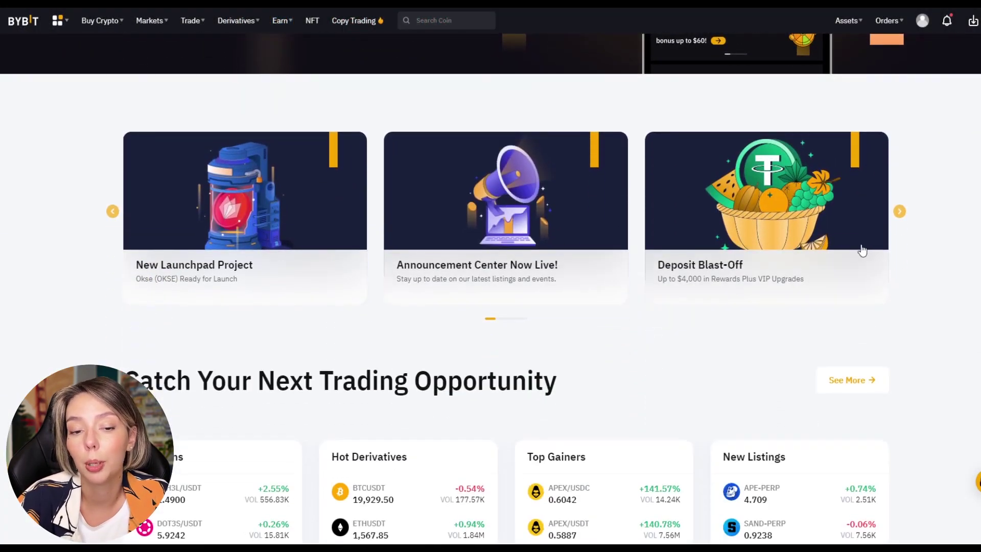
scroll(862, 247, up, 15)
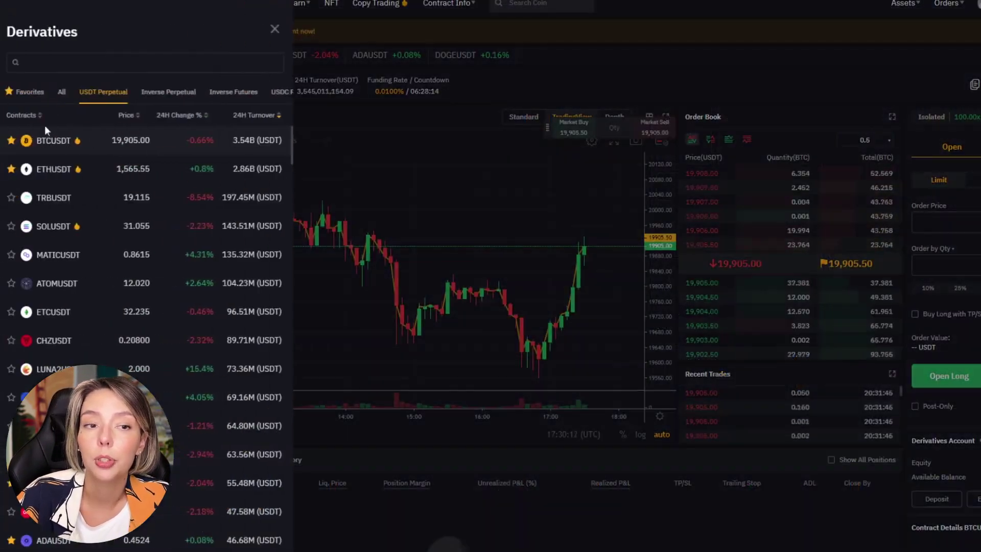
scroll(79, 233, down, 20)
scroll(86, 255, down, 15)
click(729, 227)
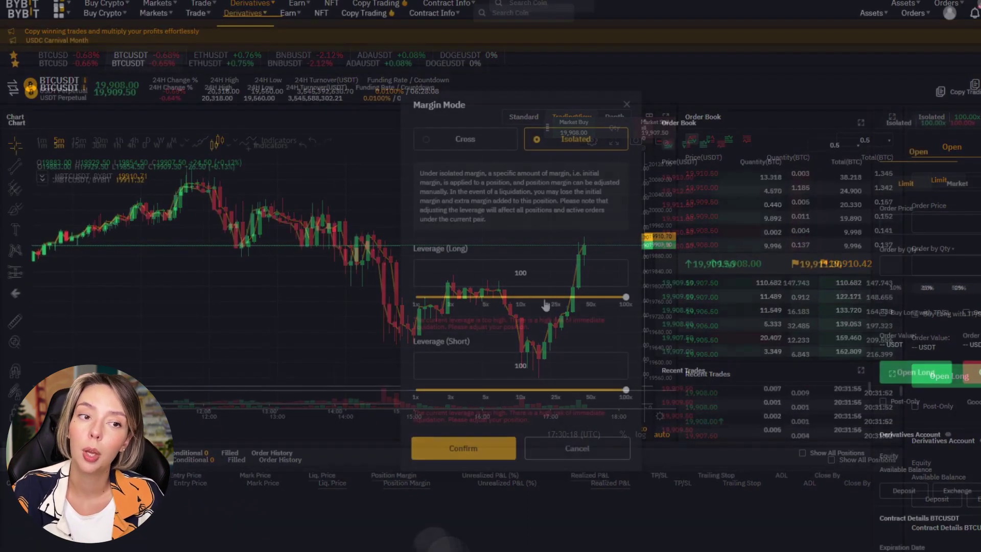
drag(626, 297, 538, 297)
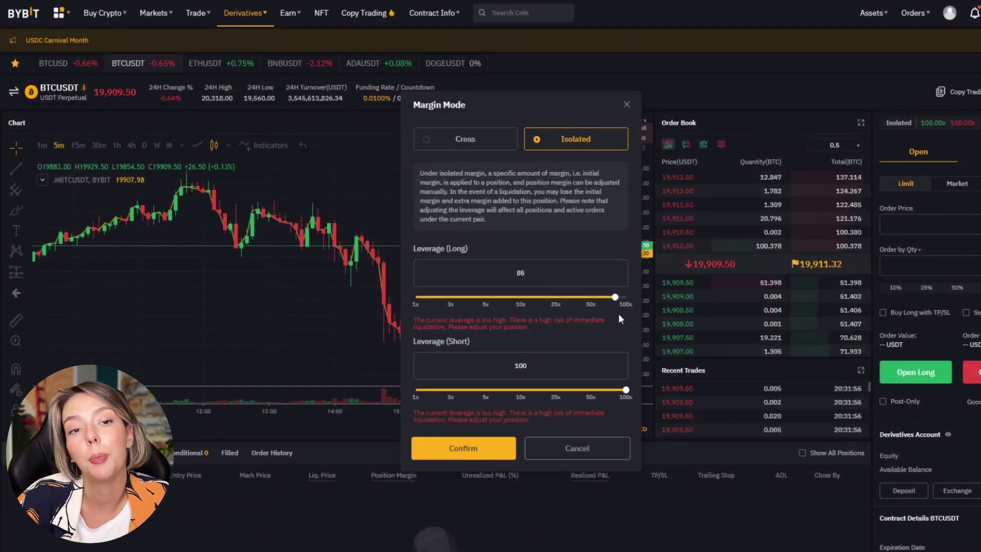
click(576, 448)
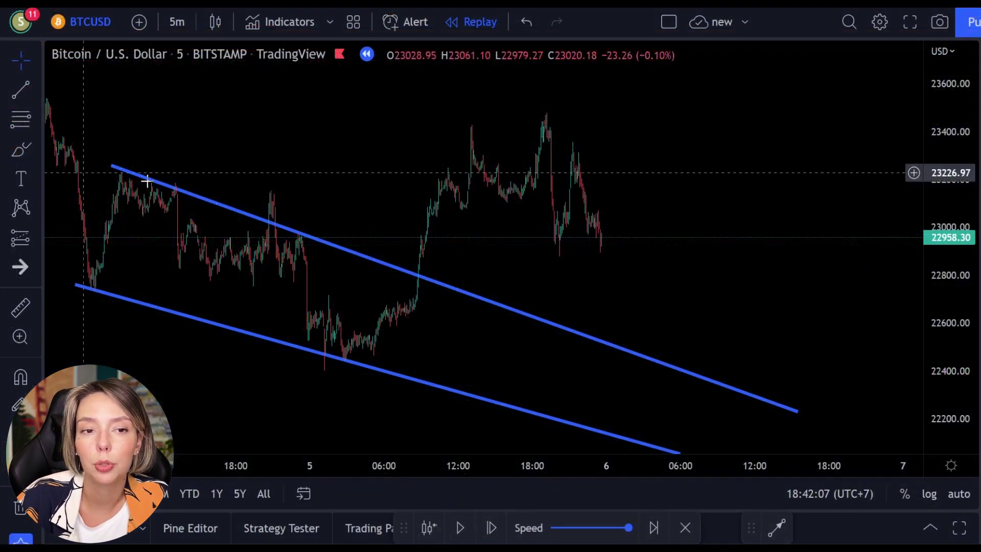
- Sketch the channel breakout and expected price path with the brush, undoing the strokes
click(21, 149)
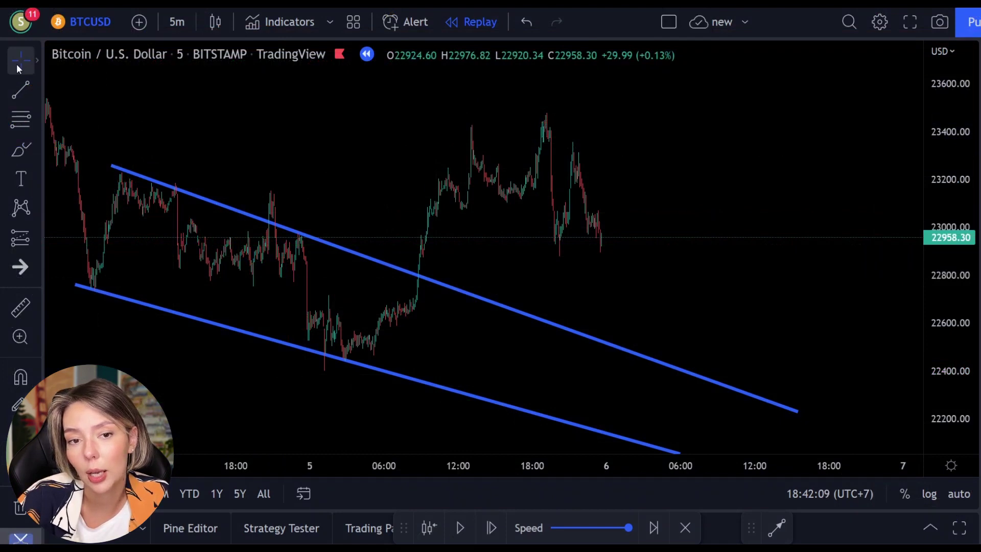
drag(712, 143, 600, 90)
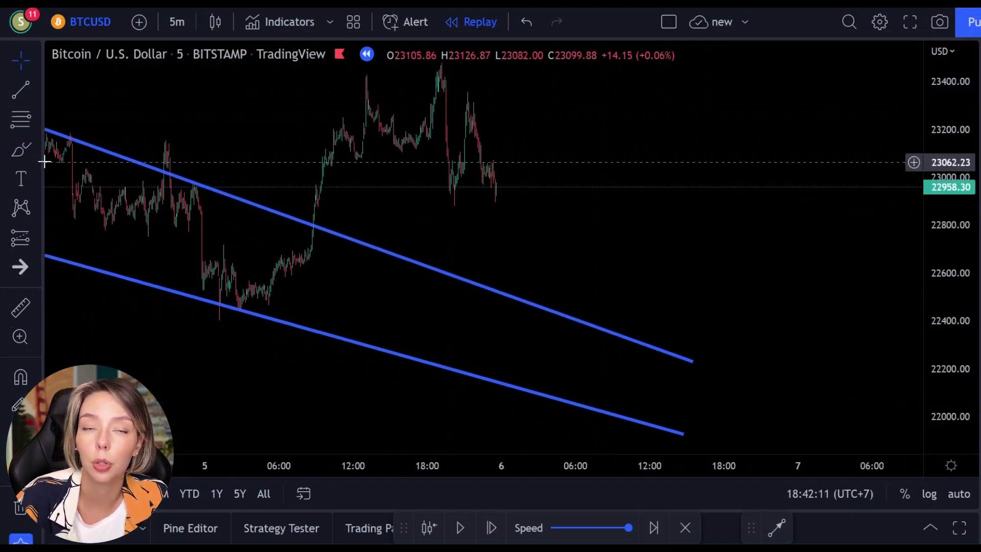
mouse_move(308, 231)
mouse_down()
mouse_move(326, 163)
mouse_move(339, 223)
mouse_move(380, 144)
mouse_up()
drag(379, 249, 452, 69)
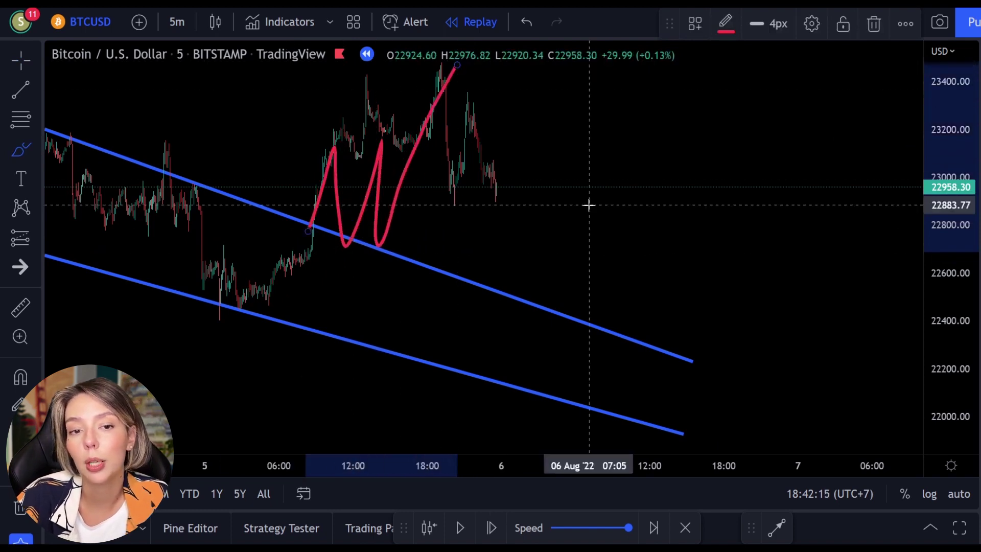
key(ctrl+z)
mouse_move(327, 215)
mouse_down()
mouse_move(357, 245)
mouse_move(316, 202)
mouse_up()
mouse_move(409, 221)
mouse_down()
mouse_move(442, 241)
mouse_move(405, 238)
mouse_up()
key(ctrl+z)
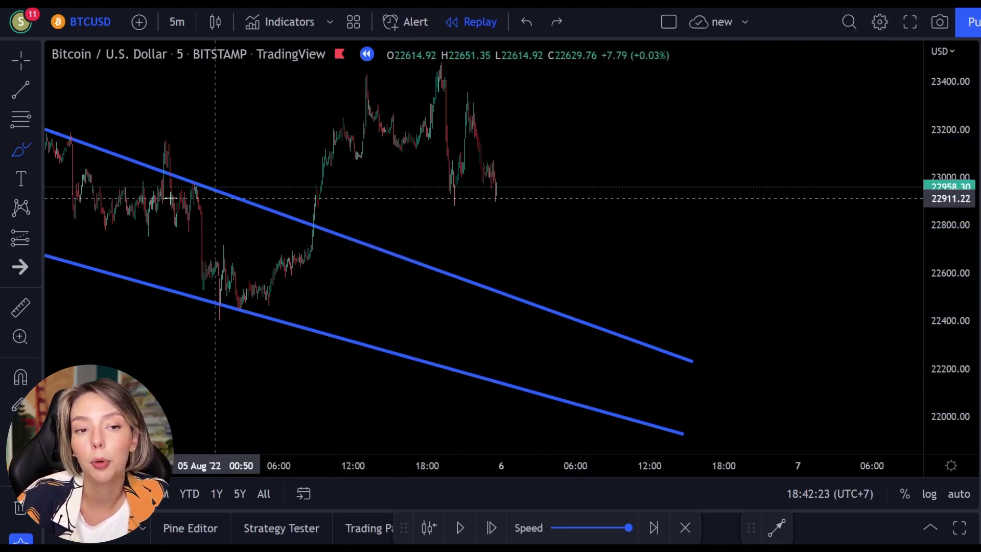
- Draw a green rectangle zone near 22,800 from the breakout candle to the right
click(17, 155)
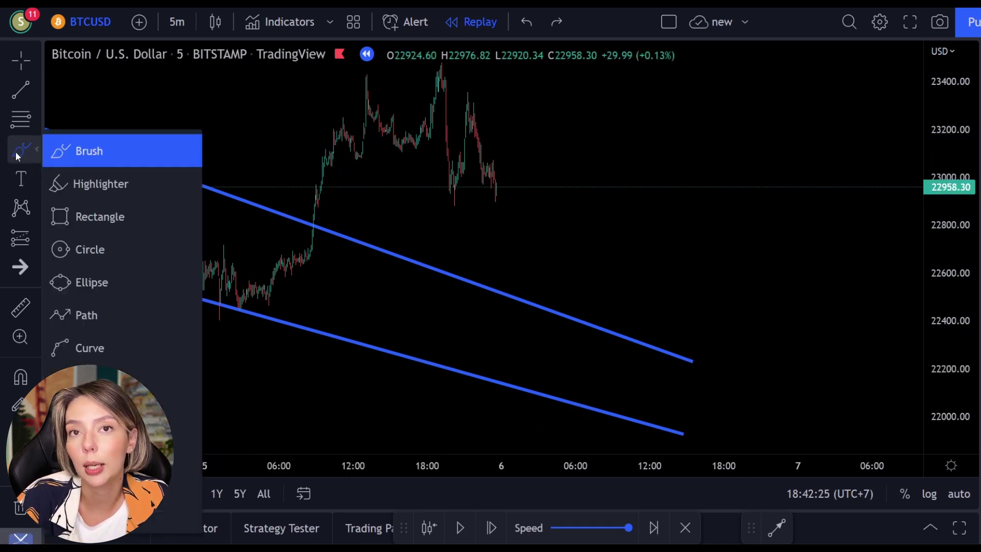
click(91, 216)
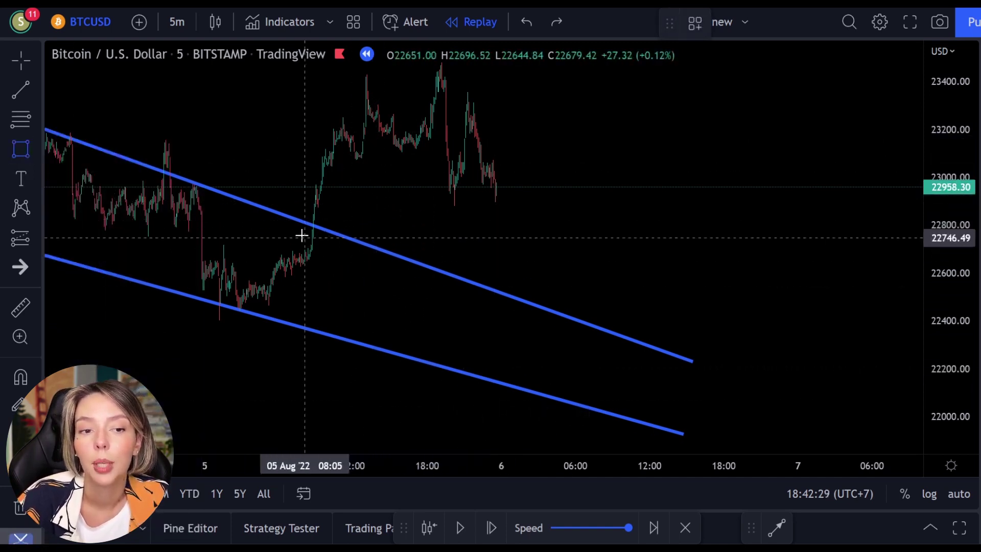
drag(314, 217, 885, 231)
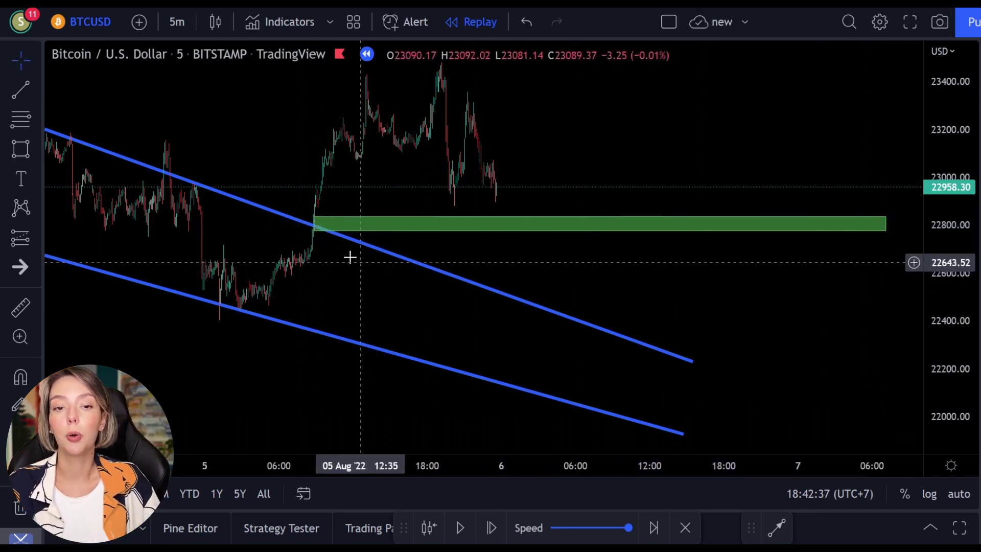
- Advance the bar replay a few bars toward the green zone retest
click(459, 528)
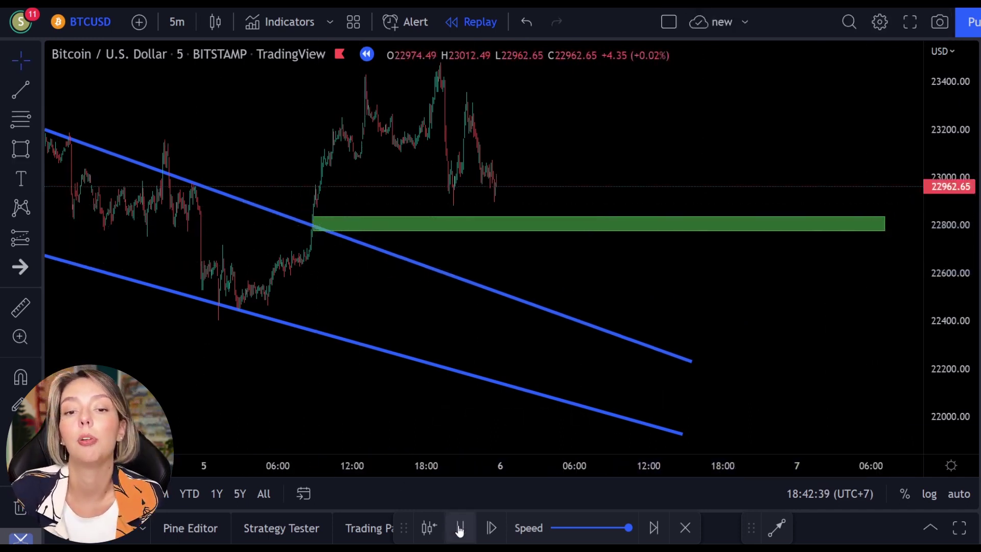
click(459, 528)
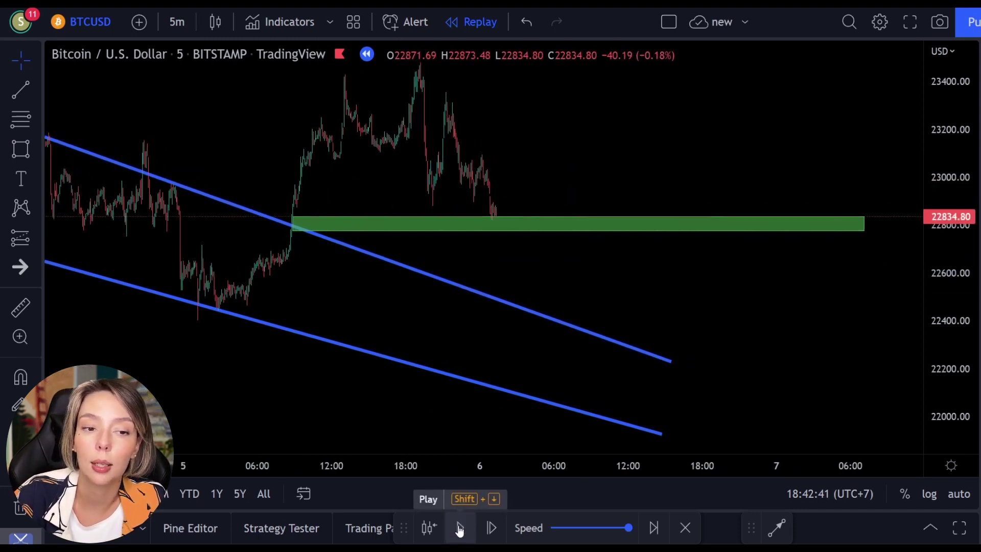
click(459, 528)
click(459, 528)
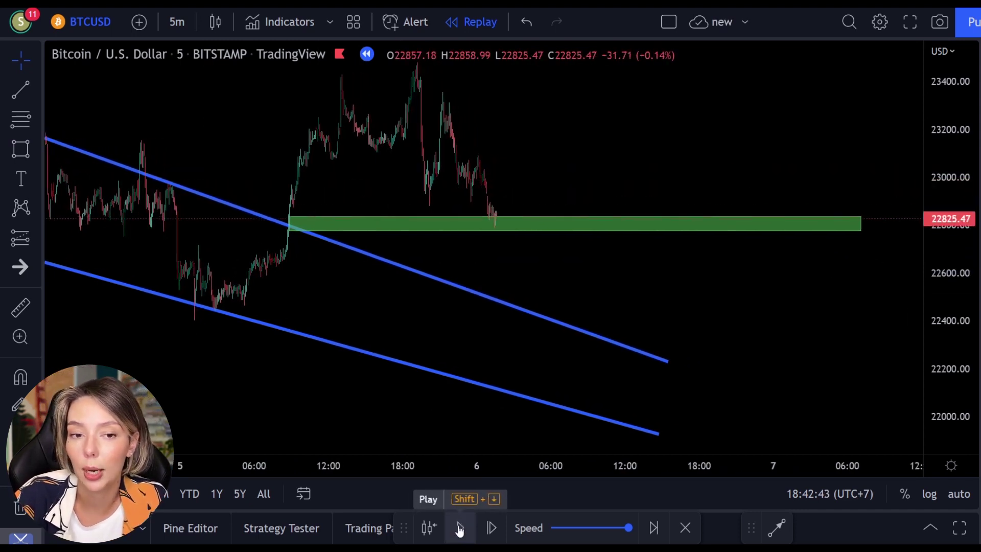
- Circle the green zone retest with the brush, then undo it
click(26, 147)
click(91, 152)
mouse_move(532, 202)
mouse_down()
mouse_move(586, 215)
mouse_move(516, 193)
mouse_up()
key(ctrl+z)
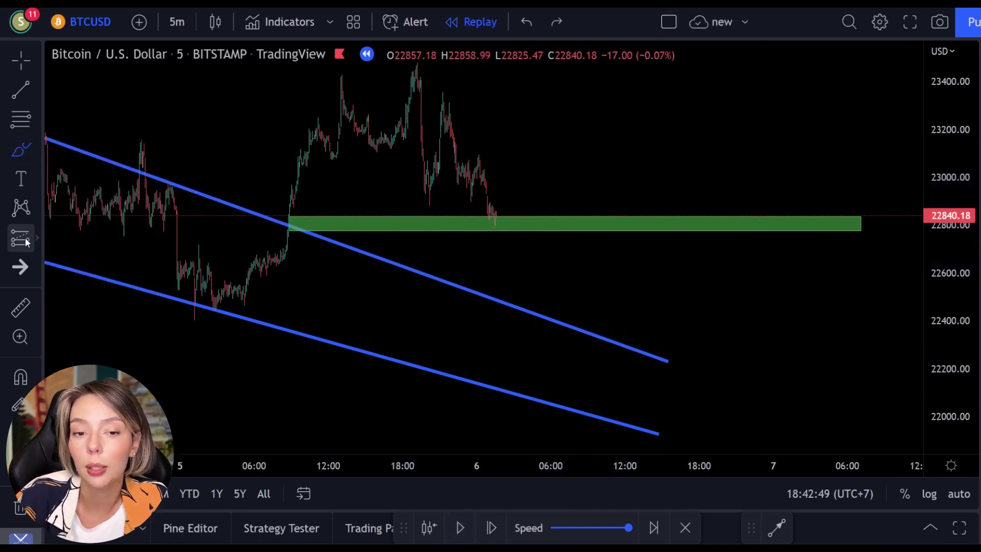
- Place a long position at 22835.72 with stop 22732.76 and target 23288.75
click(28, 237)
click(82, 225)
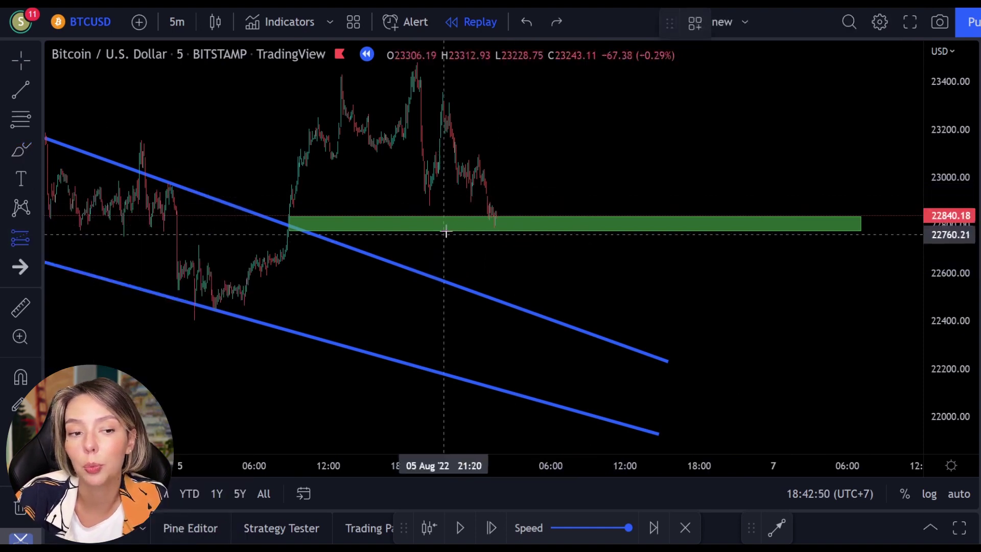
click(496, 217)
drag(495, 268, 497, 241)
drag(496, 165, 497, 109)
drag(628, 217, 783, 217)
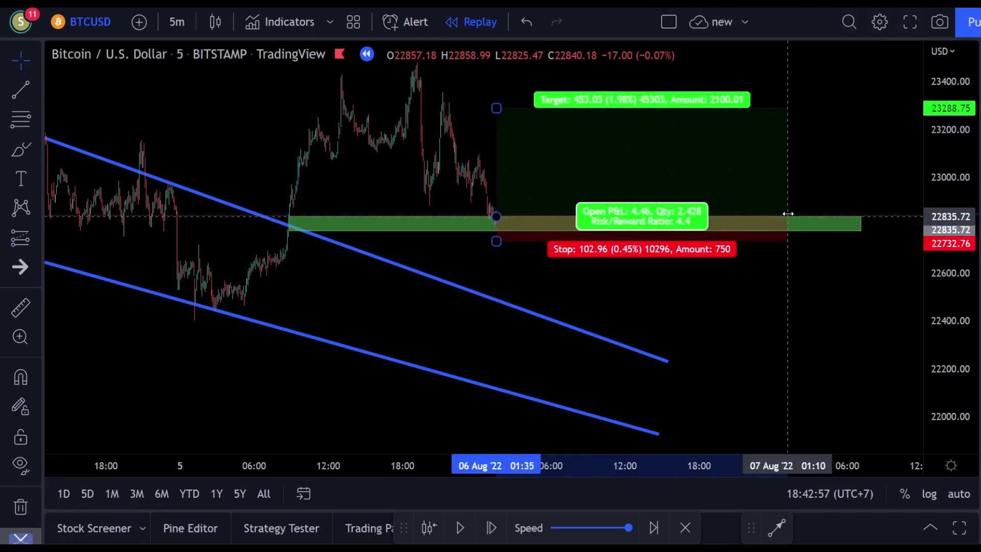
- Replay more bars as price rallies, then shorten the long position's extent
click(460, 528)
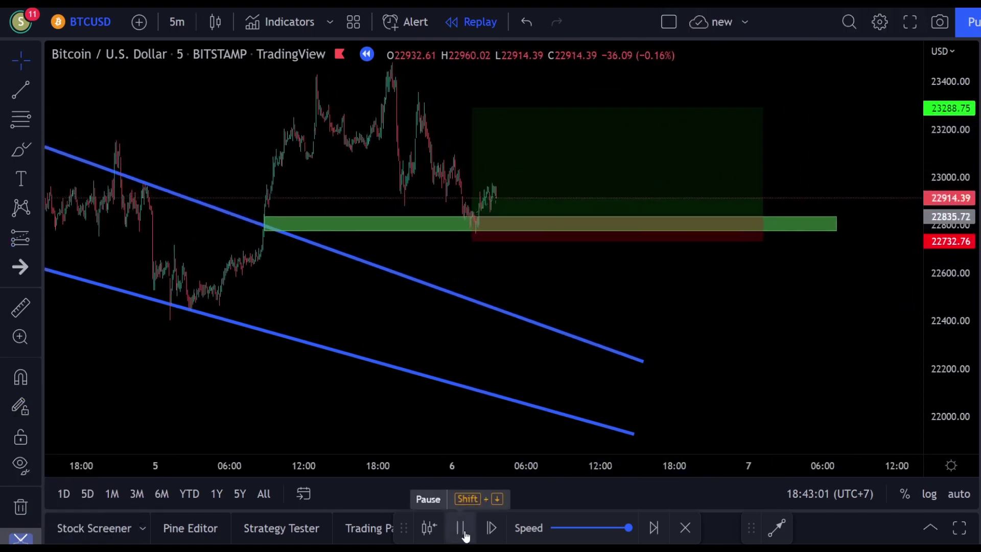
click(464, 533)
click(453, 180)
drag(727, 216, 490, 217)
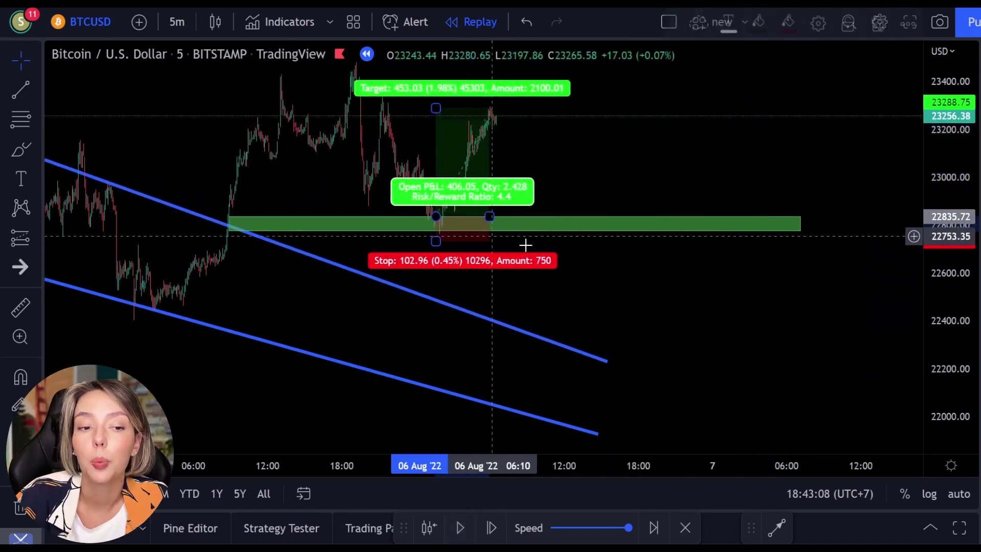
click(680, 339)
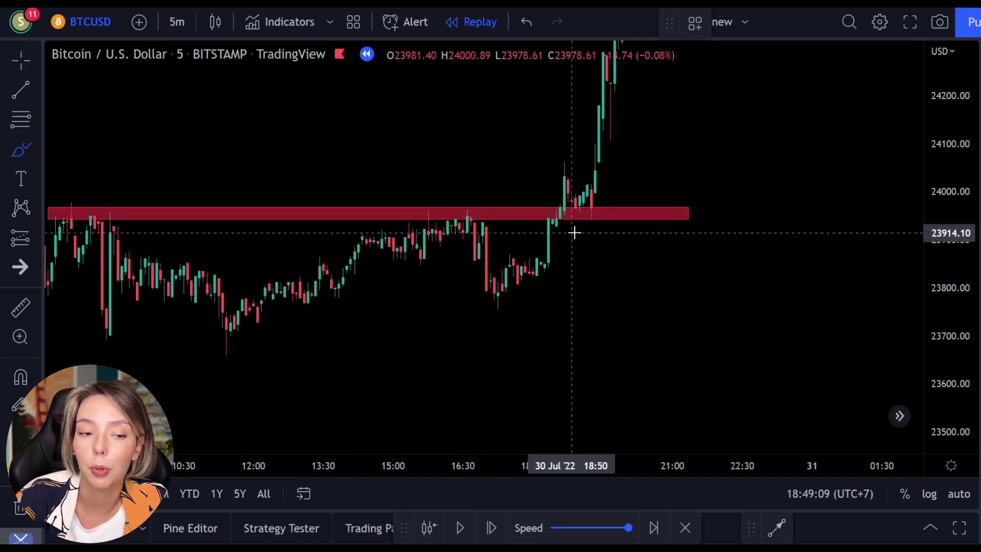
- Sketch the retest bounce above the red 23,950 zone with the brush, then undo it
mouse_move(592, 208)
mouse_down()
mouse_move(582, 205)
mouse_move(586, 225)
mouse_move(596, 207)
mouse_up()
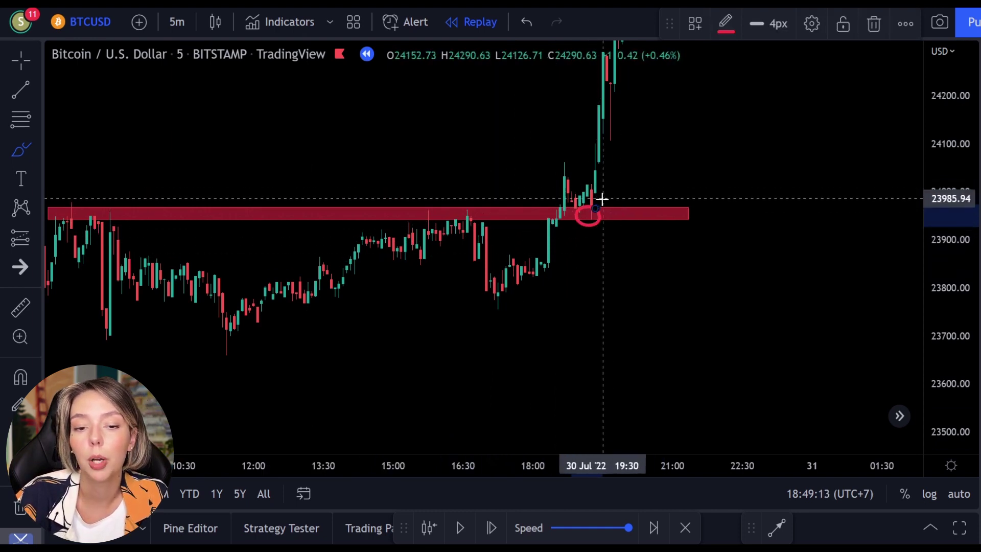
mouse_move(549, 222)
mouse_down()
mouse_move(570, 176)
mouse_move(611, 218)
mouse_move(673, 77)
mouse_up()
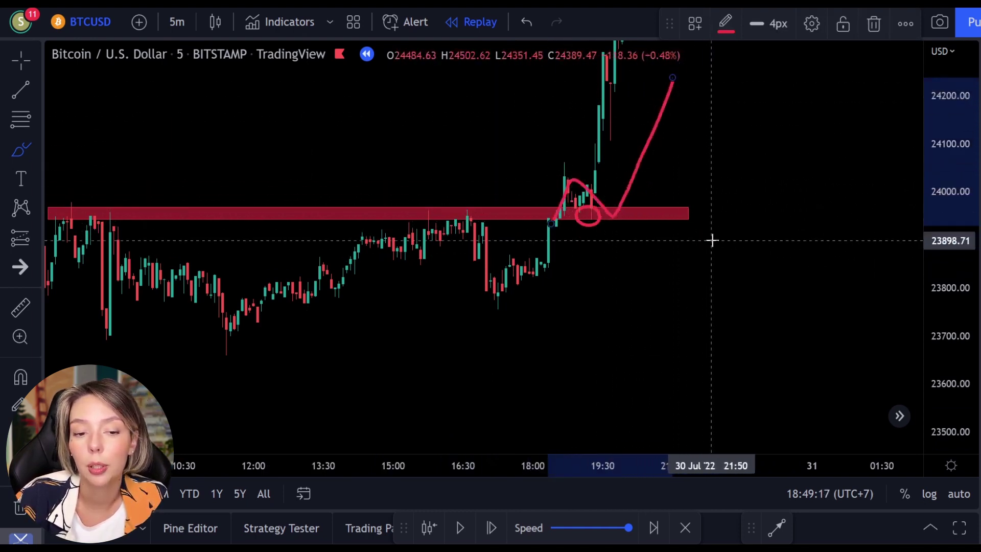
key(ctrl+z)
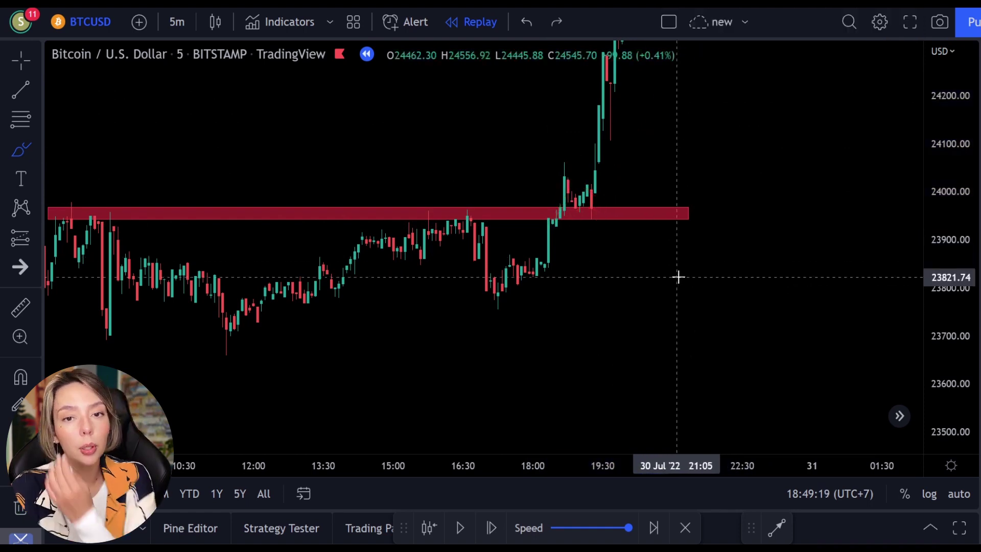